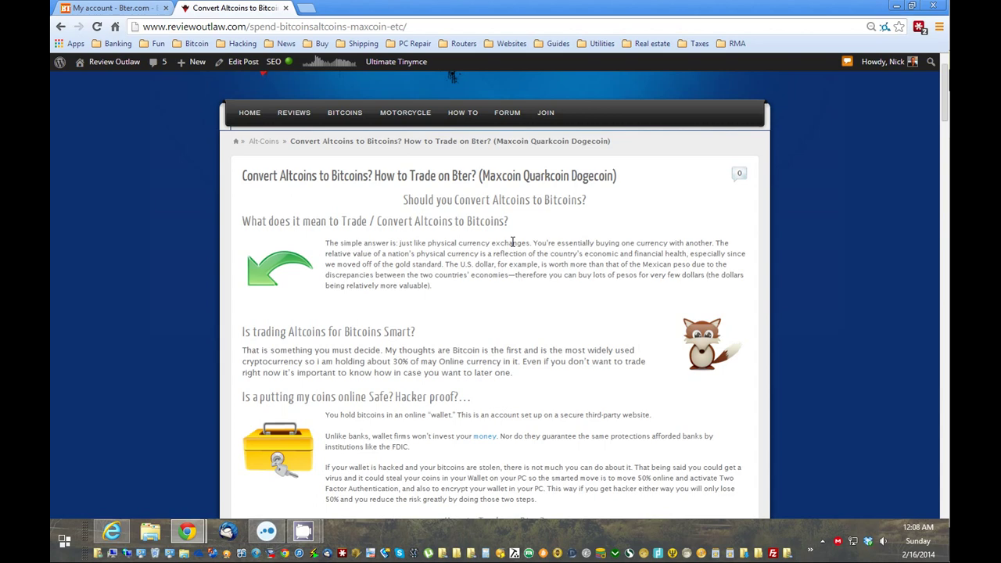
# Scroll the ReviewOutlaw article down to the 'How to Trade on Bter?' section.
pyautogui.scroll(-3, 513, 294)
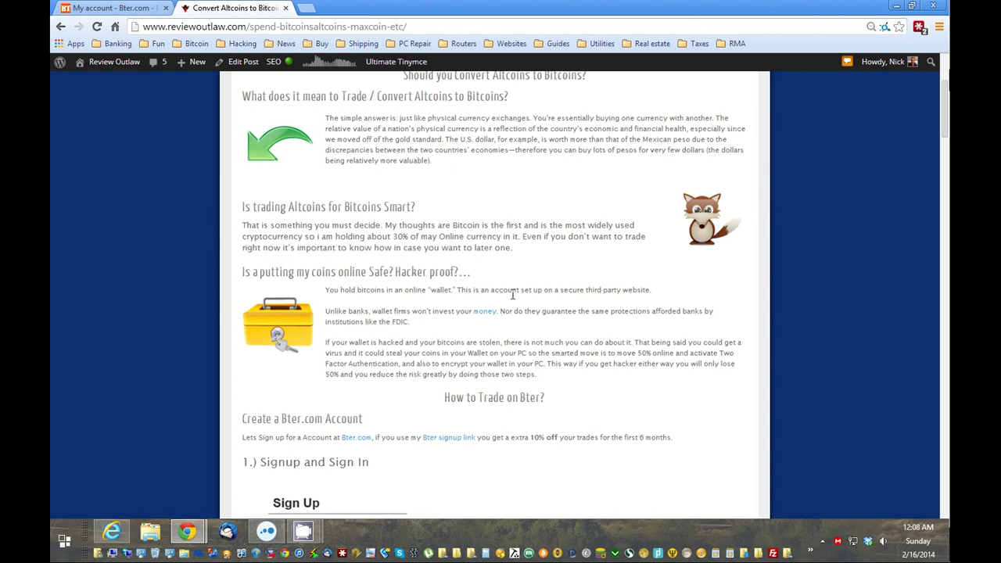
# Scroll further down to the article's example Bter sign-up and login form screenshots.
pyautogui.scroll(-1, 514, 293)
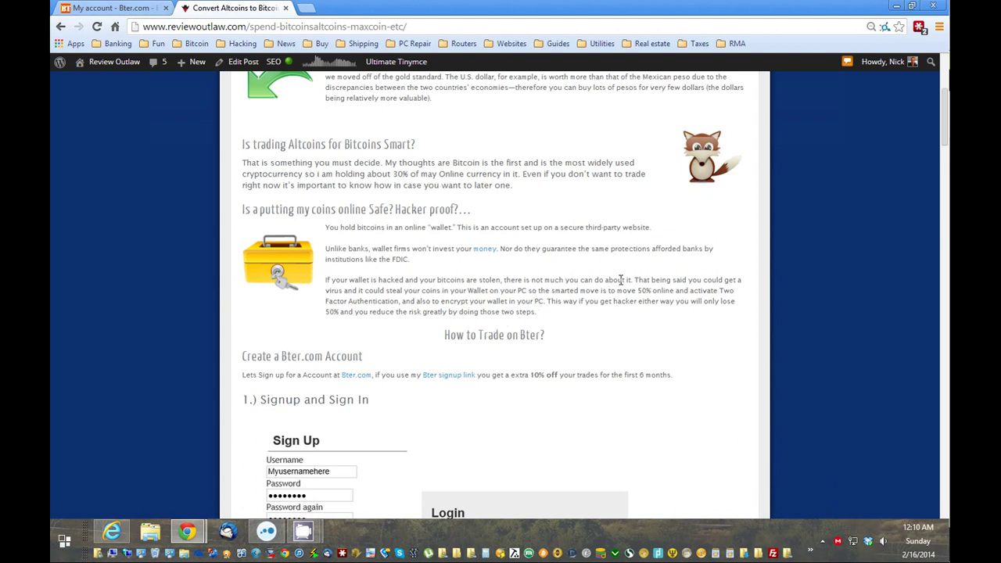
pyautogui.scroll(-3, 621, 279)
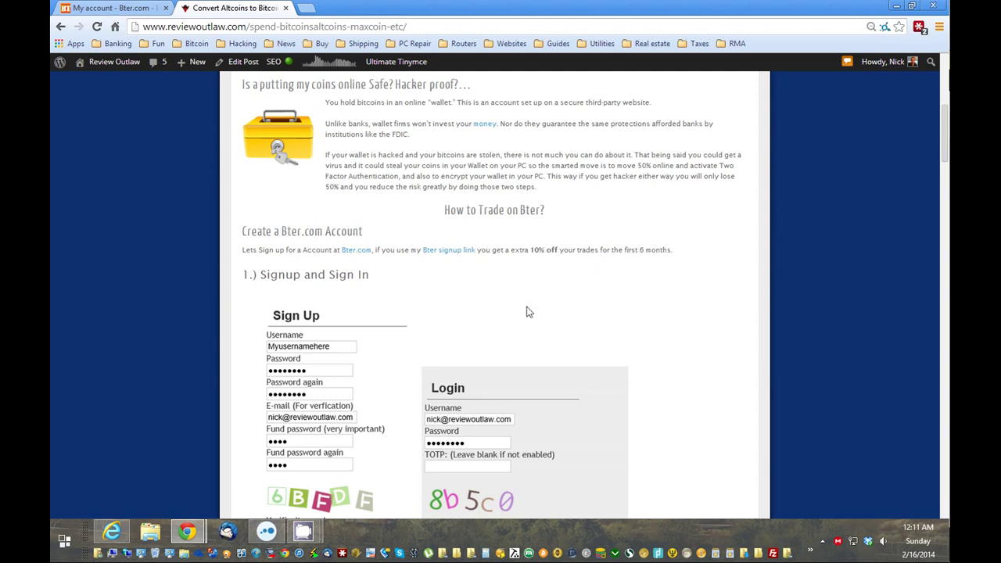
# In Internet Explorer's Bter Sign Up form, enter a test username and the account password twice.
pyautogui.scroll(-3, 528, 309)
pyautogui.hotkey('alt', 'Tab')
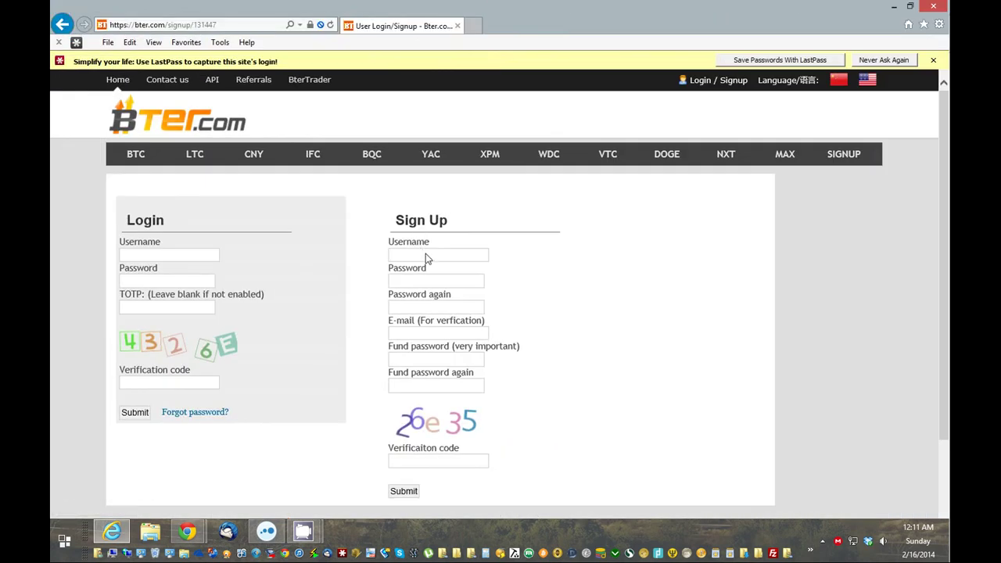
pyautogui.click(426, 258)
pyautogui.write('test123123')
pyautogui.hotkey('ctrl', 'a')
pyautogui.click(419, 282)
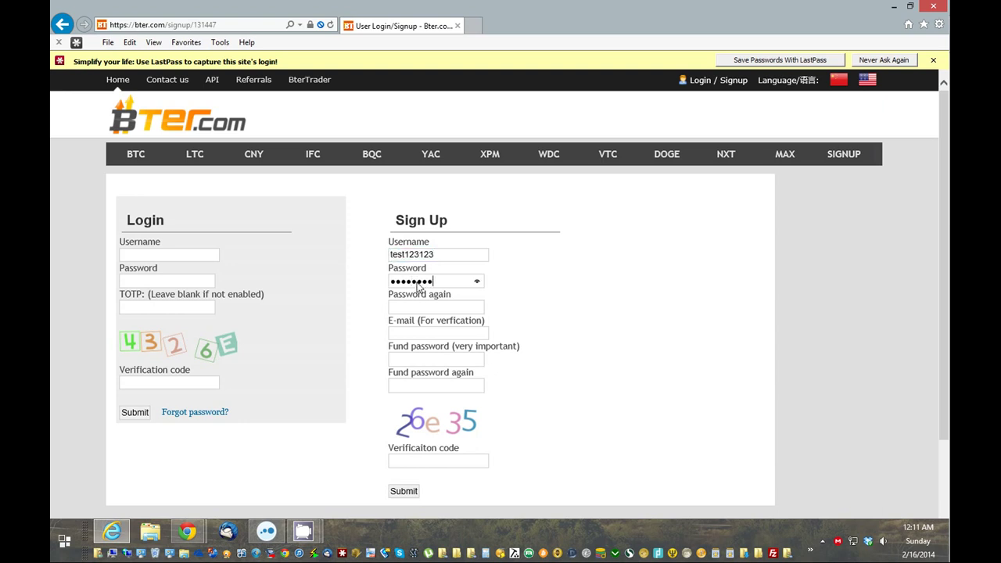
pyautogui.click(439, 308)
pyautogui.write('test123')
# Fill in the e-mail address, the fund password twice, and the captcha verification code.
pyautogui.click(440, 334)
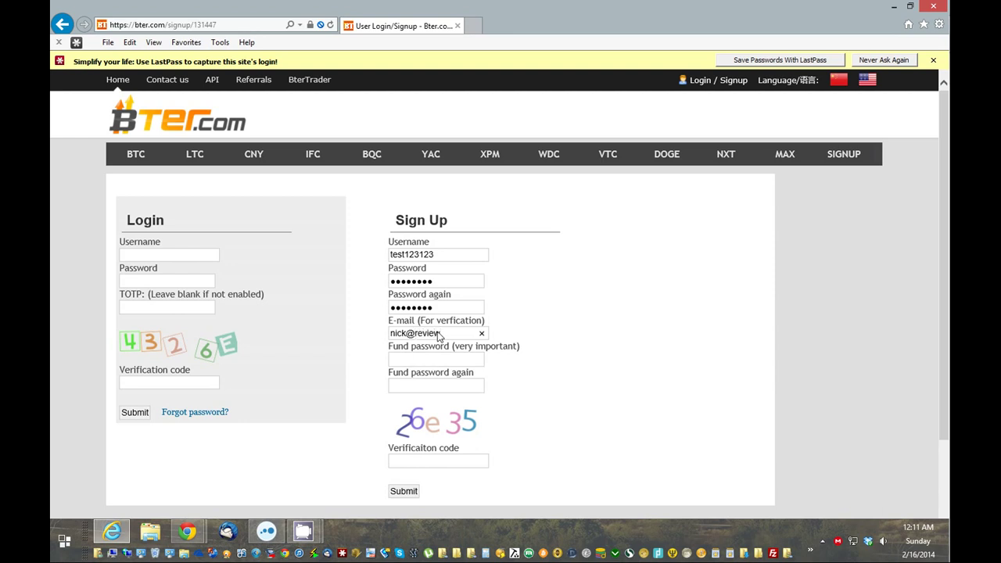
pyautogui.moveTo(468, 339); pyautogui.dragTo(382, 328)
pyautogui.click(427, 361)
pyautogui.write('1234')
pyautogui.click(432, 383)
pyautogui.write('1234')
pyautogui.click(422, 462)
pyautogui.write('26e')
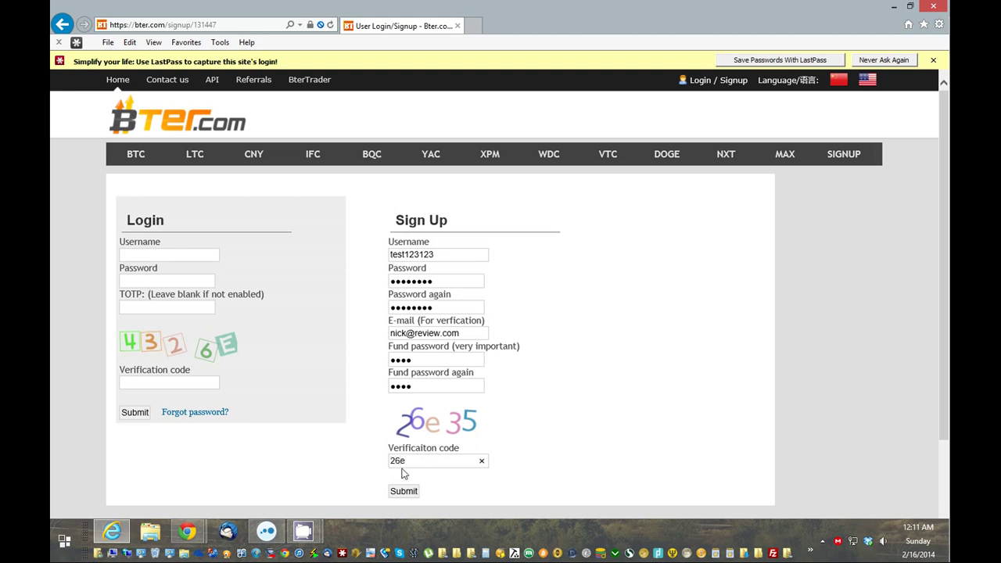
pyautogui.write('35')
# Submit the sign-up, dismiss the invalid-code alert, then enter the login password and captcha.
pyautogui.click(412, 493)
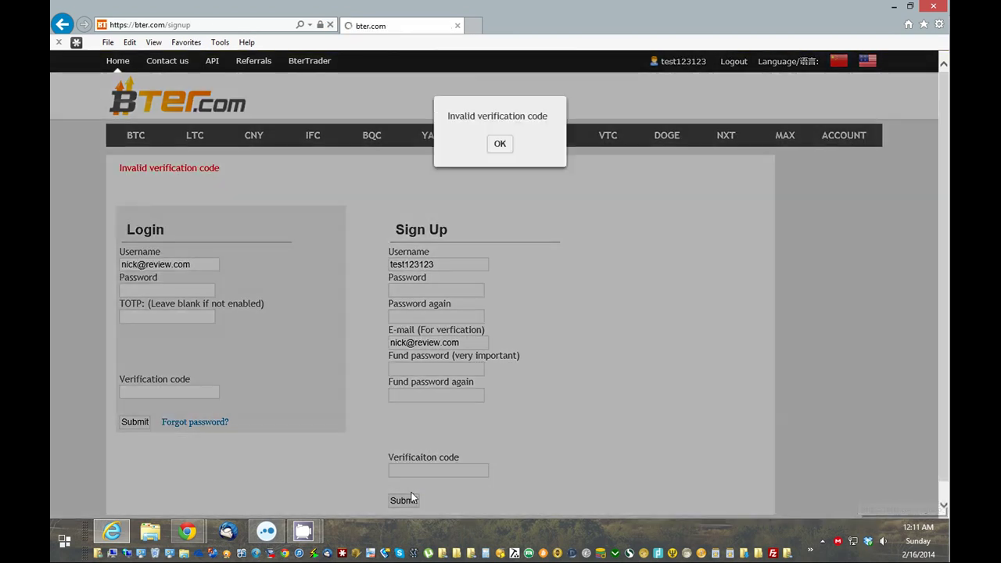
pyautogui.click(501, 316)
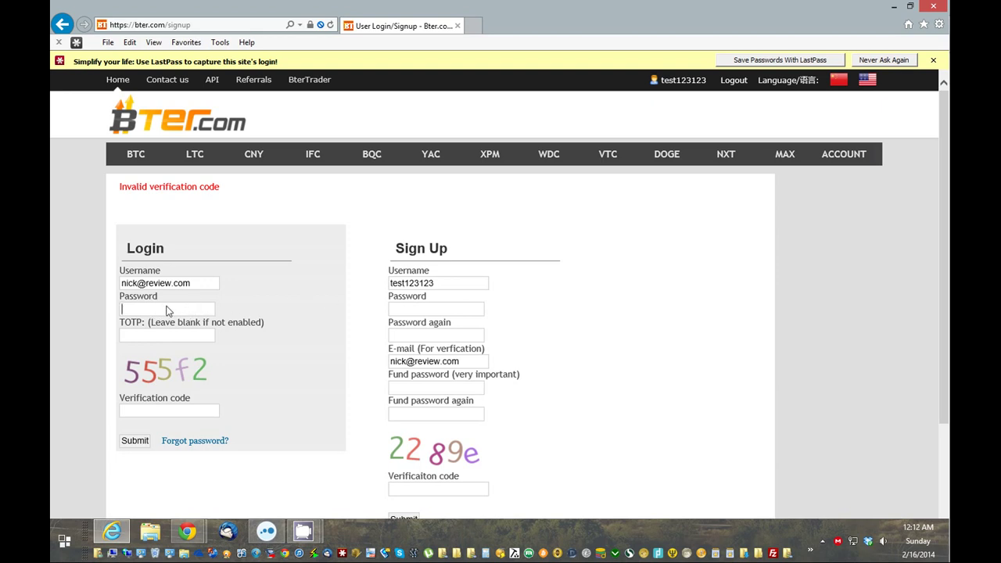
pyautogui.click(138, 313)
pyautogui.write('••••••••')
pyautogui.click(169, 411)
pyautogui.write('555f2')
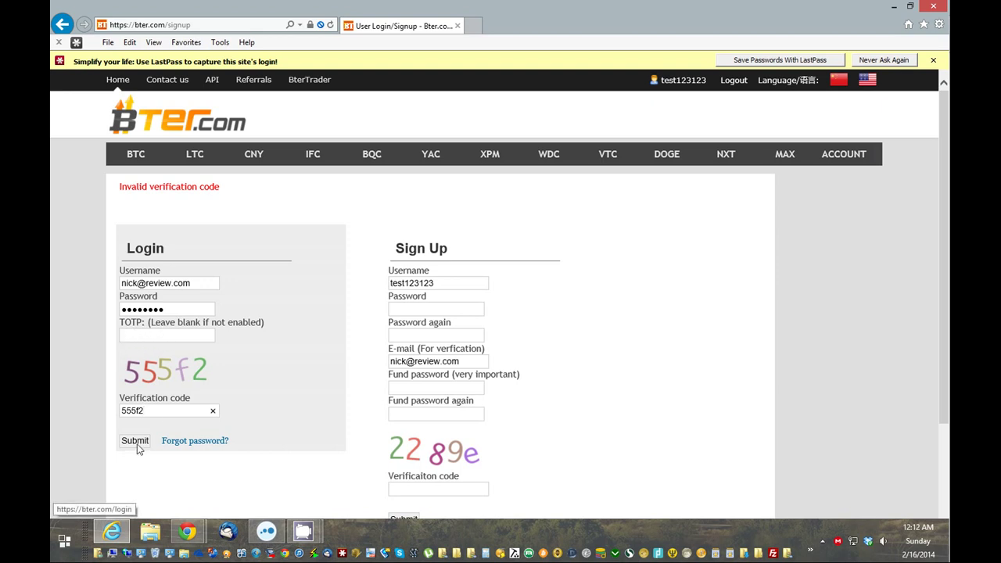
# Submit the Bter login and close the Internet Explorer window.
pyautogui.click(135, 441)
pyautogui.moveTo(531, 19); pyautogui.dragTo(702, 42)
pyautogui.click(834, 18)
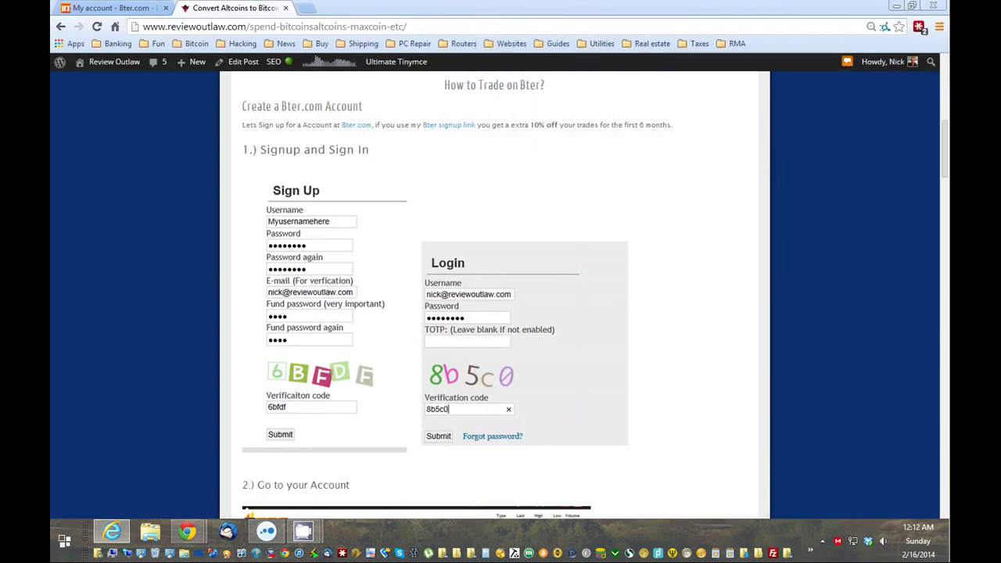
# In Chrome's Bter tab, go via the home page to My Funds showing 372.20 USD.
pyautogui.click(127, 7)
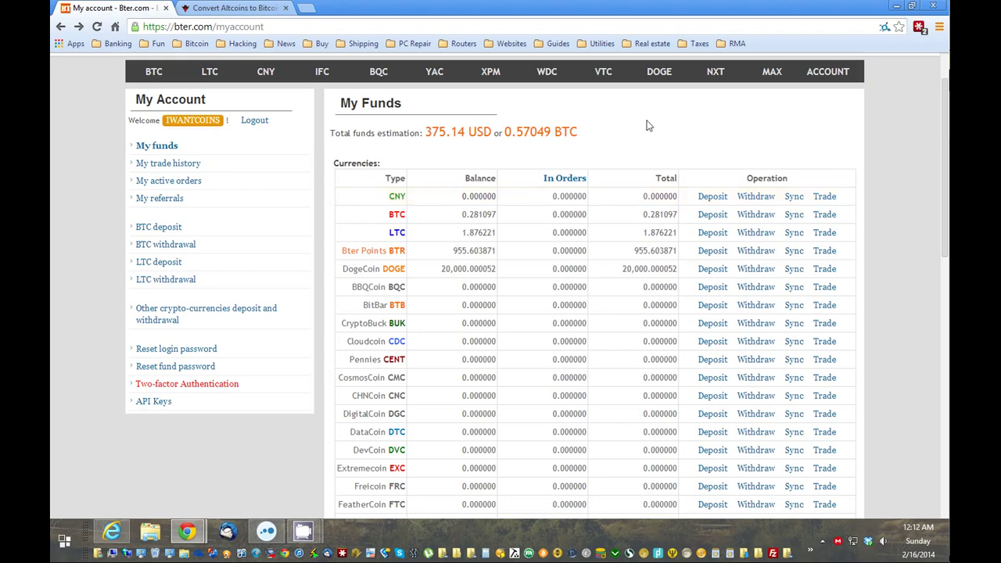
pyautogui.scroll(1, 652, 129)
pyautogui.click(214, 107)
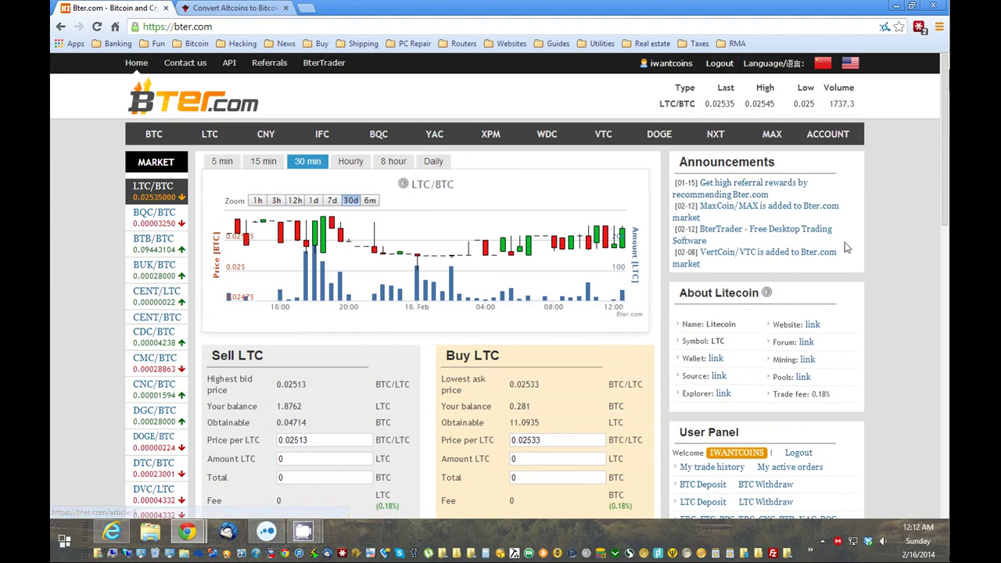
pyautogui.scroll(-1, 845, 247)
pyautogui.scroll(1, 844, 246)
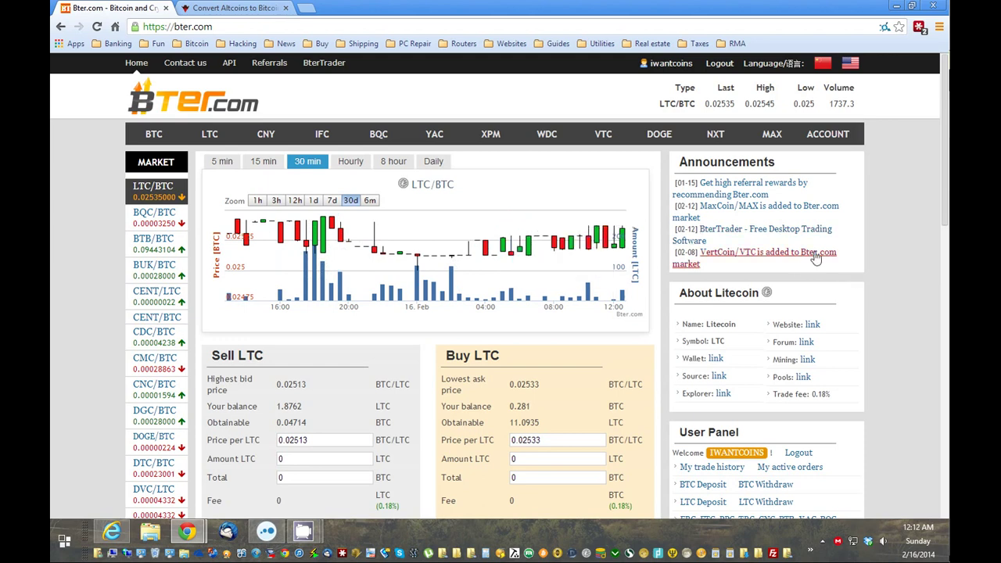
pyautogui.click(832, 140)
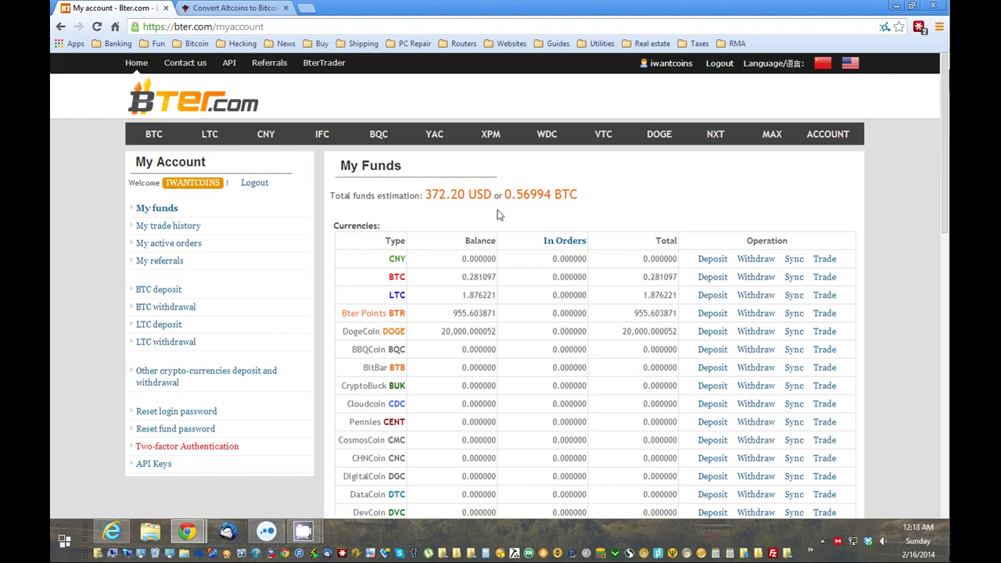
# Highlight the 372.20 USD total funds figure on the My Funds page.
pyautogui.scroll(-1, 460, 247)
pyautogui.scroll(-2, 462, 247)
pyautogui.scroll(2, 473, 266)
pyautogui.scroll(-4, 477, 269)
pyautogui.scroll(5, 485, 278)
pyautogui.moveTo(424, 197); pyautogui.dragTo(447, 201)
pyautogui.doubleClick(427, 195)
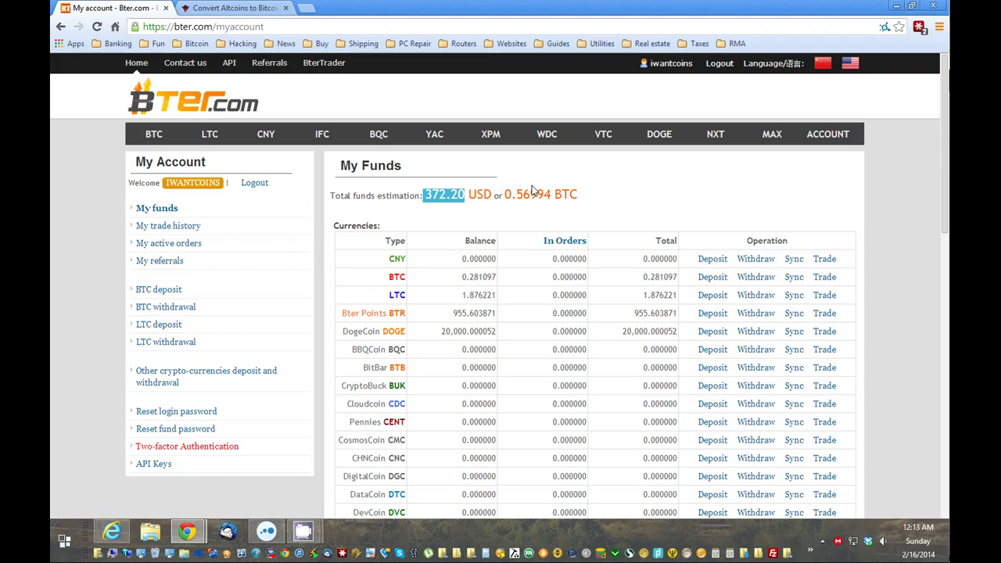
# Scroll the funds table down to the Quark row showing 49.000002 QRK.
pyautogui.scroll(-1, 532, 186)
pyautogui.scroll(1, 468, 184)
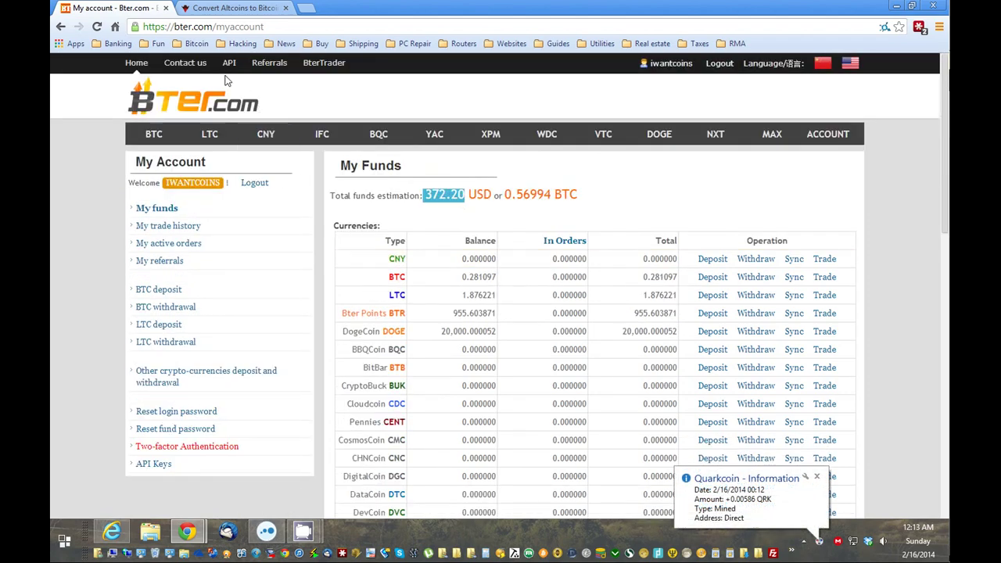
pyautogui.scroll(-2, 505, 186)
pyautogui.scroll(-4, 515, 190)
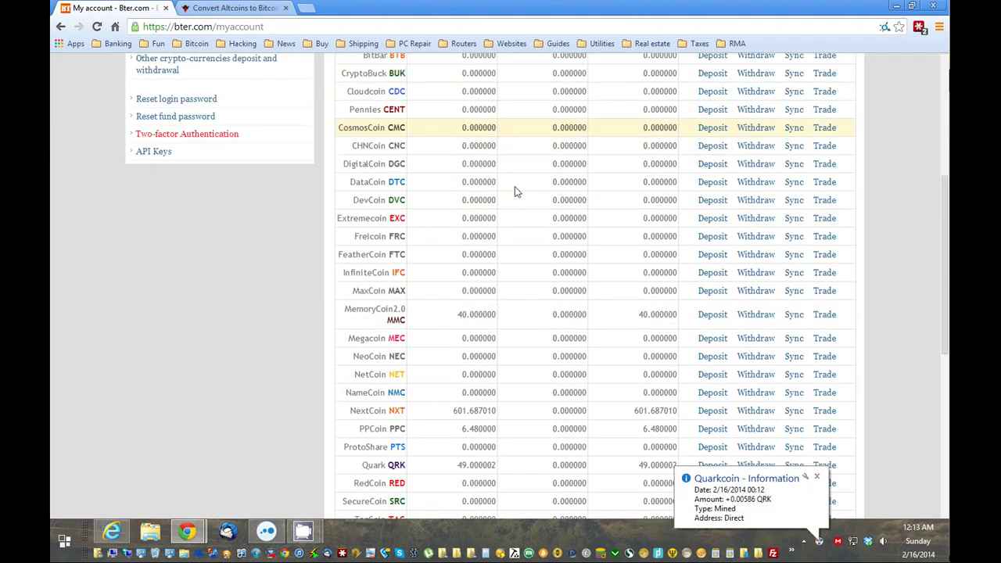
pyautogui.scroll(-1, 544, 235)
pyautogui.scroll(-1, 556, 267)
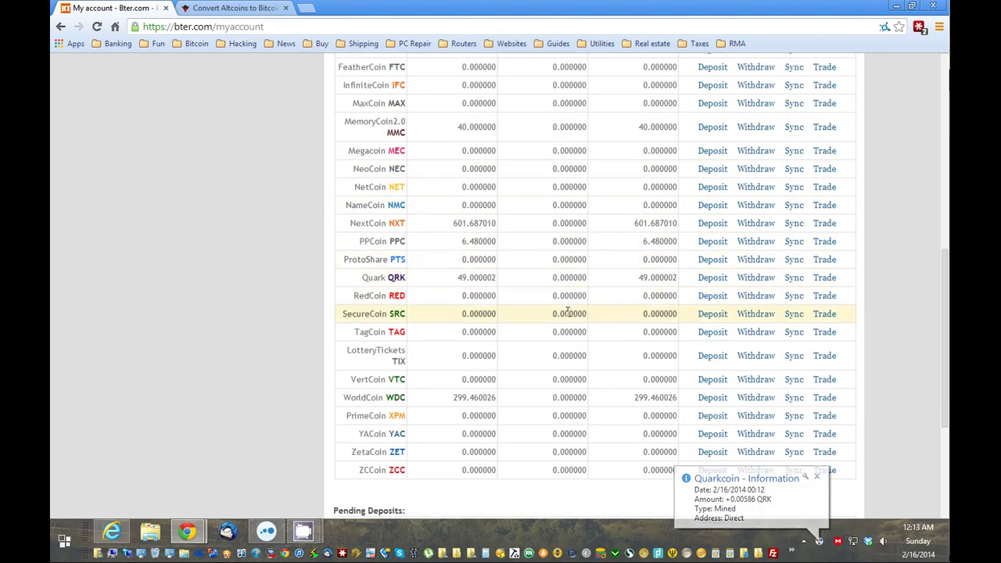
pyautogui.scroll(1, 559, 312)
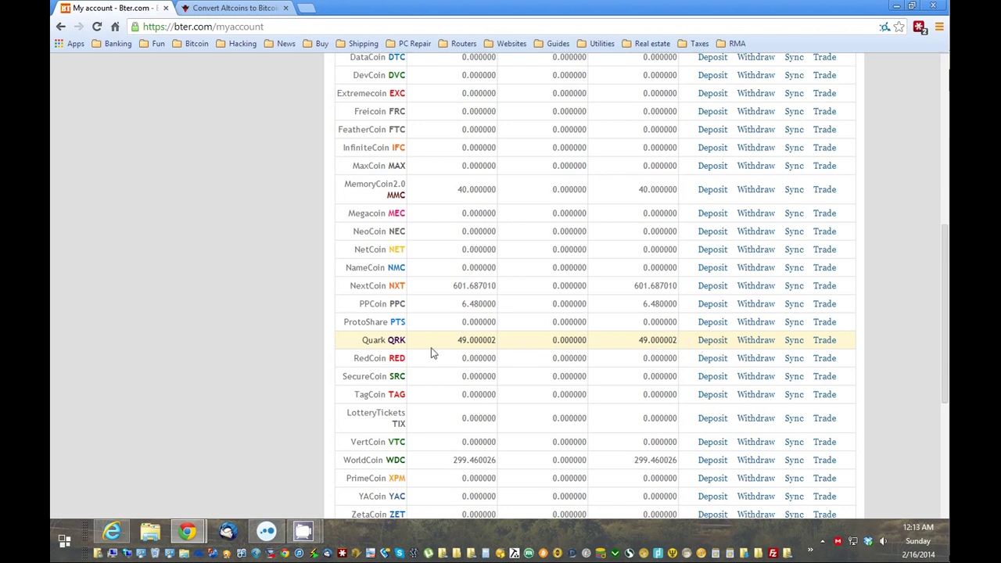
# Open the Quark QRK Deposit page and copy its deposit address.
pyautogui.click(713, 341)
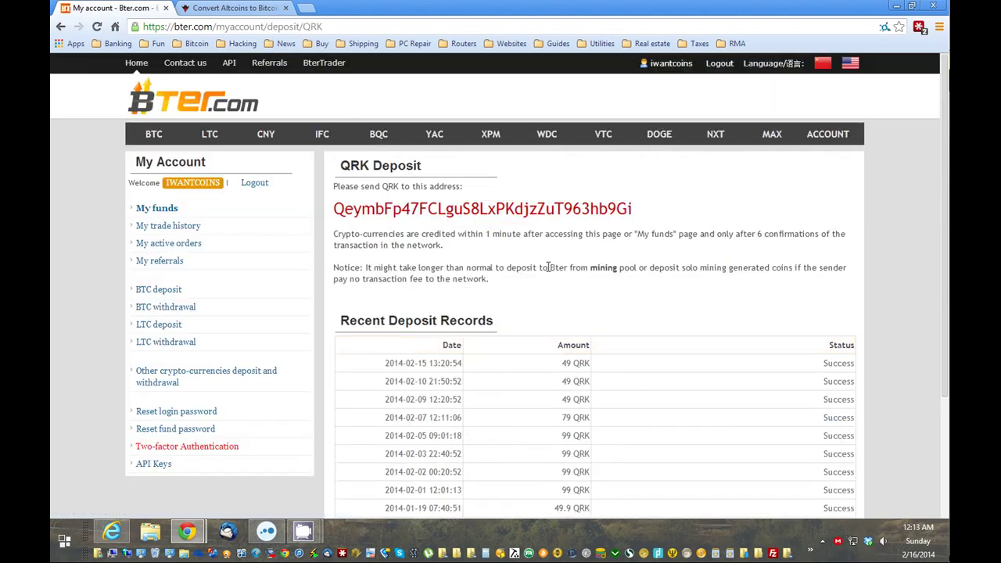
pyautogui.moveTo(632, 209); pyautogui.dragTo(332, 209)
pyautogui.click(634, 211)
pyautogui.moveTo(633, 211); pyautogui.dragTo(334, 209)
pyautogui.hotkey('ctrl', 'c')
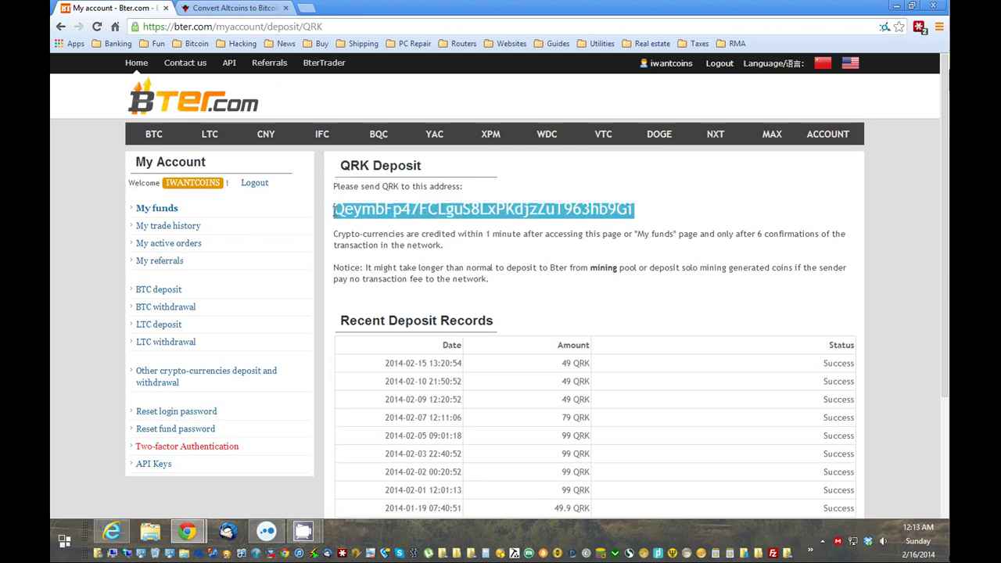
pyautogui.click(823, 541)
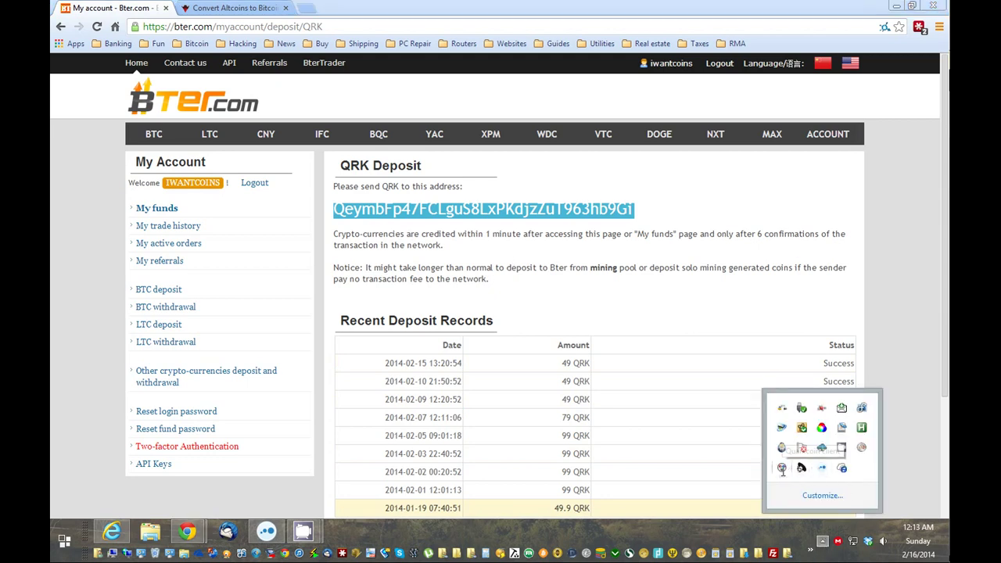
# In the Quarkcoin wallet's Send form, paste the Bter deposit address with label 'Bter' and amount 49 QRK.
pyautogui.click(782, 468)
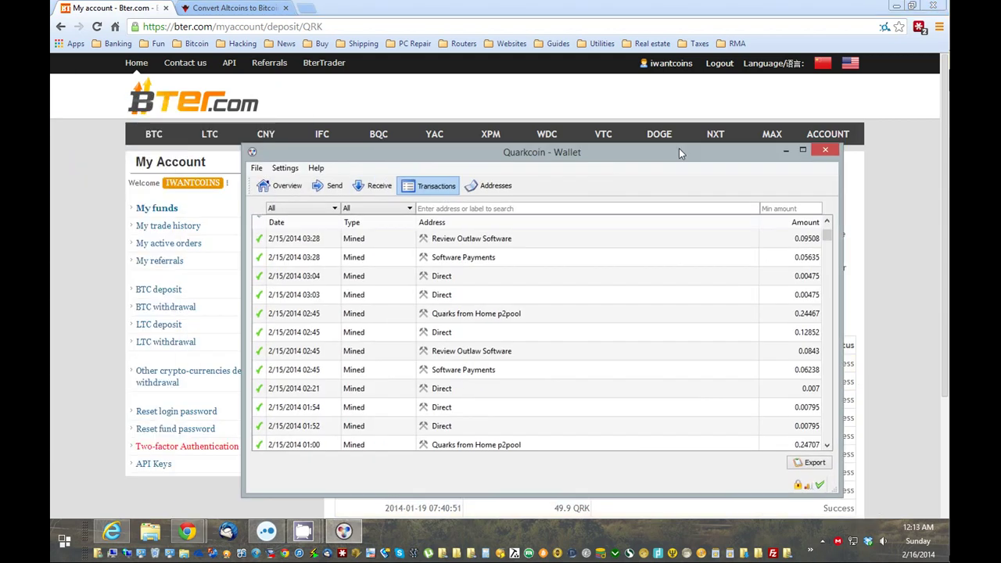
pyautogui.moveTo(679, 148); pyautogui.dragTo(726, 88)
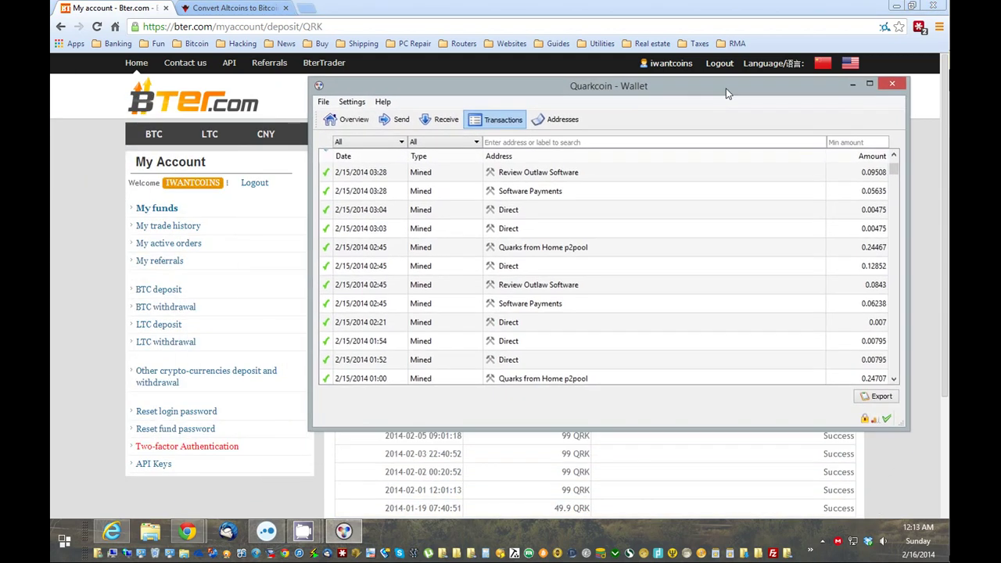
pyautogui.click(395, 119)
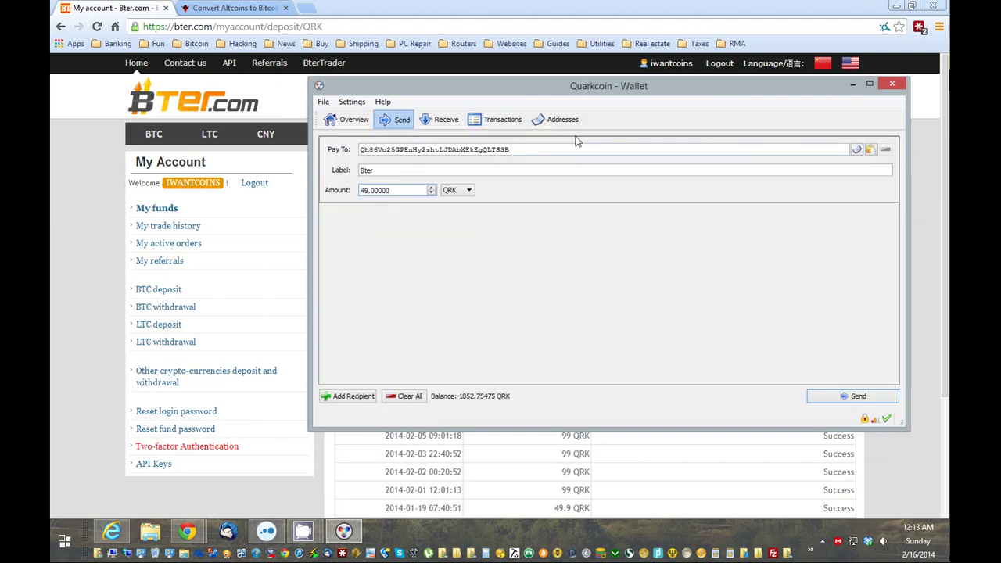
pyautogui.moveTo(558, 143); pyautogui.dragTo(332, 153)
pyautogui.hotkey('ctrl', 'v')
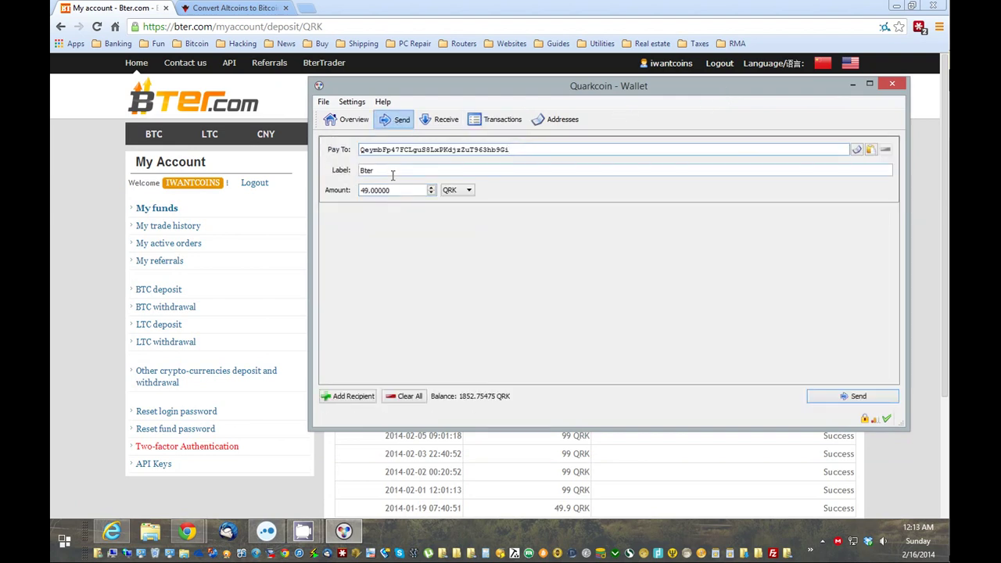
pyautogui.moveTo(464, 82); pyautogui.dragTo(388, 186)
pyautogui.click(355, 260)
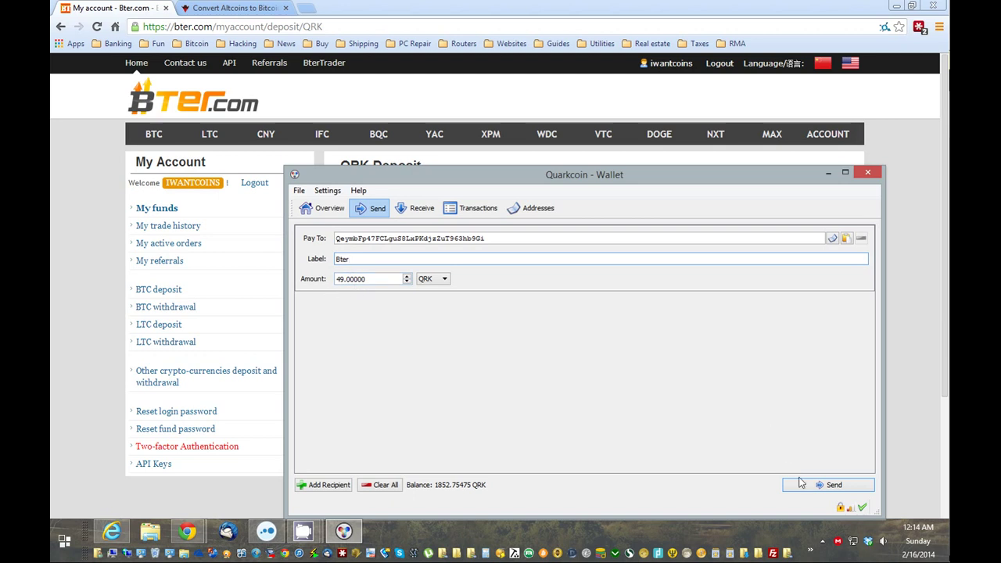
# Send the 49 QRK to Bter, unlocking with the passphrase and accepting the 0.0015 QRK fee.
pyautogui.click(846, 487)
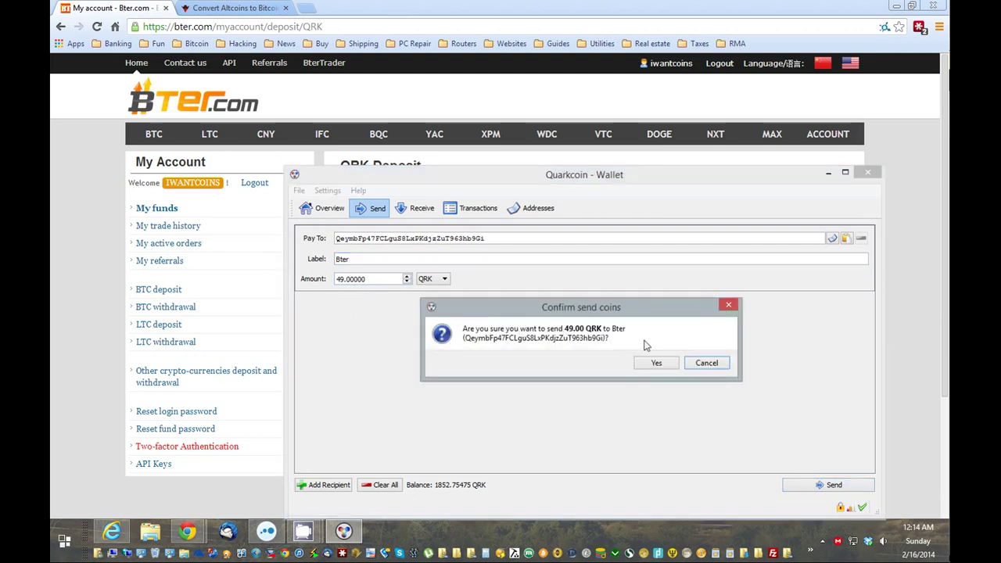
pyautogui.click(658, 366)
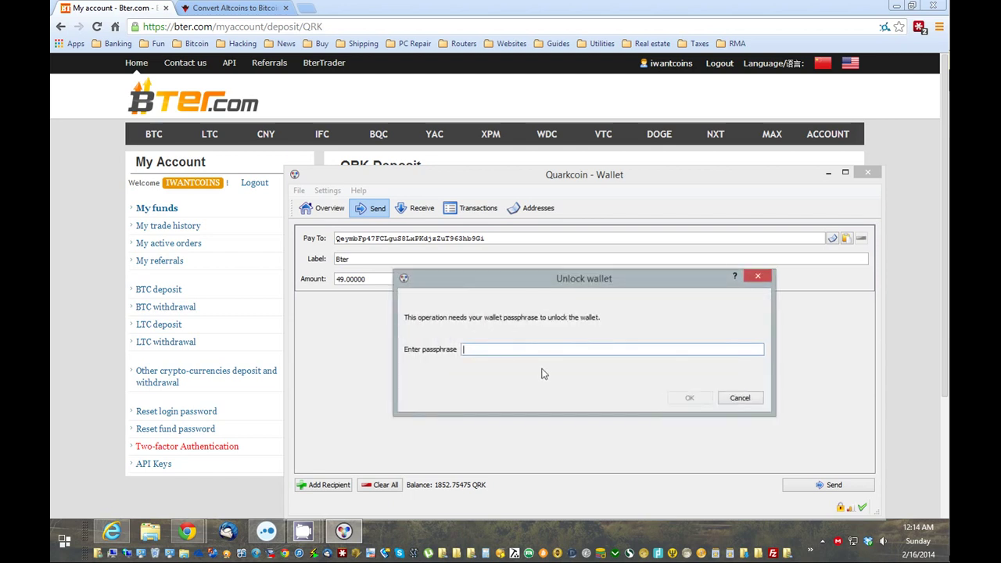
pyautogui.write('•••')
pyautogui.press('Return')
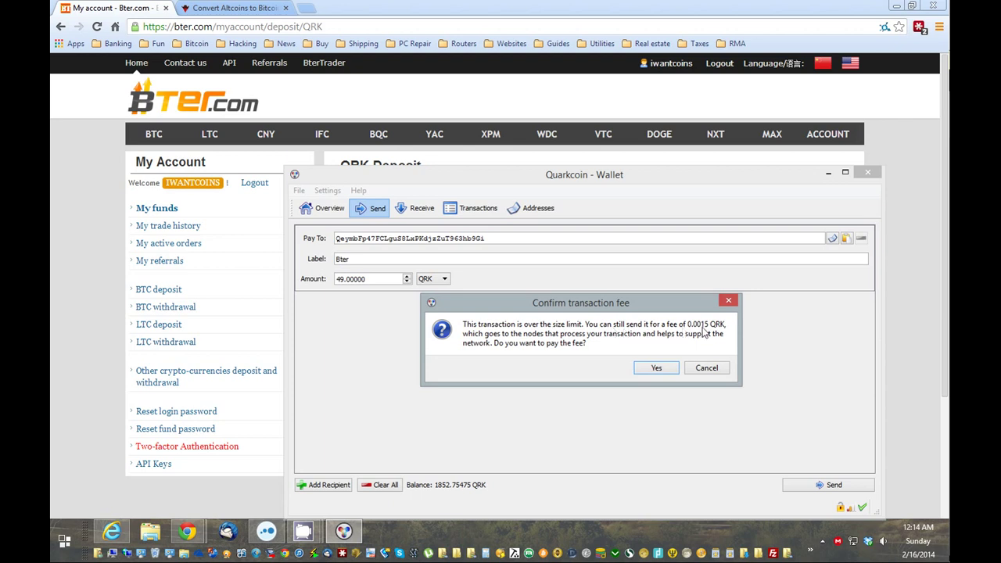
pyautogui.click(657, 368)
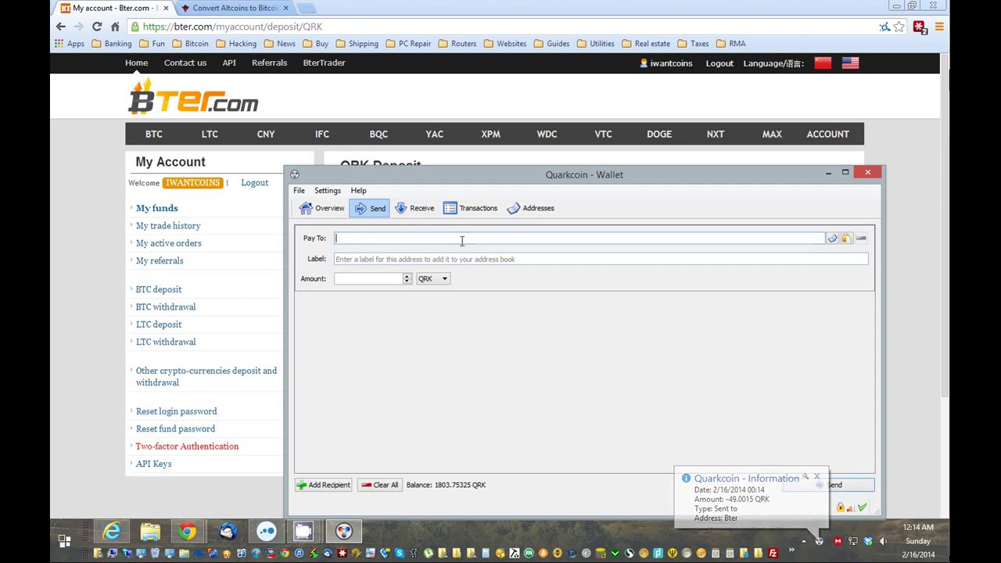
pyautogui.click(817, 477)
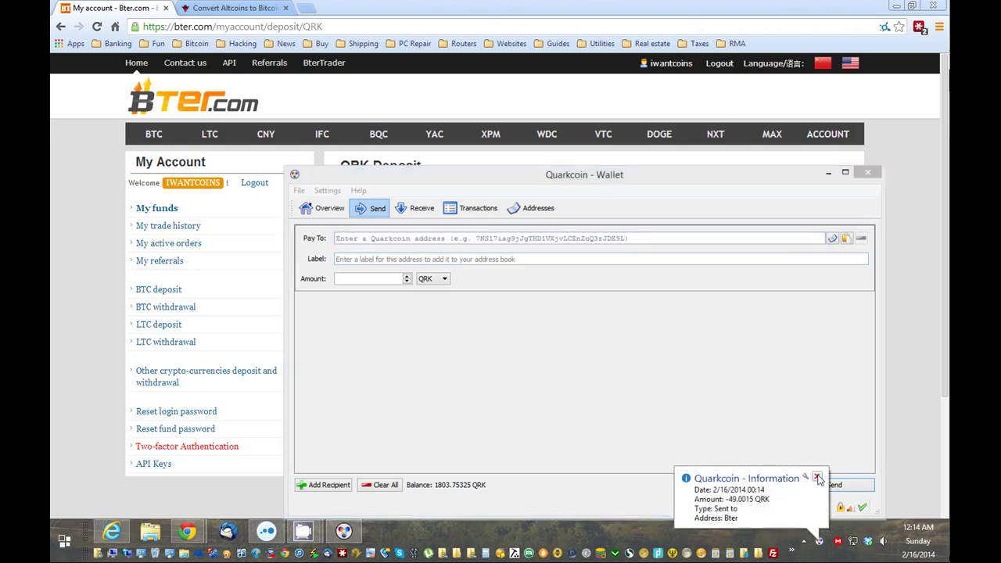
pyautogui.click(473, 211)
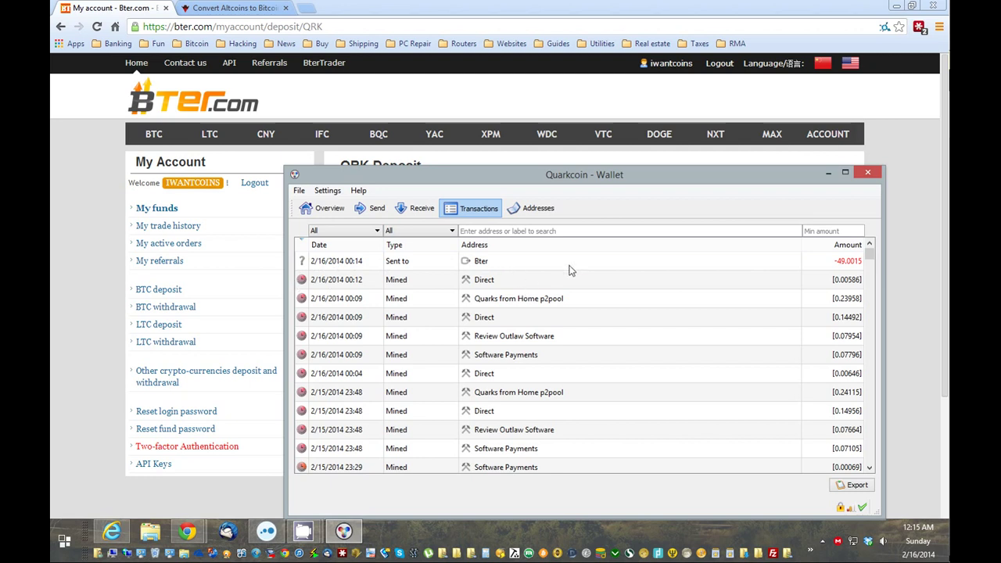
# Check the confirmation status of the -49.0015 QRK 'Sent to Bter' transaction.
pyautogui.moveTo(575, 267)
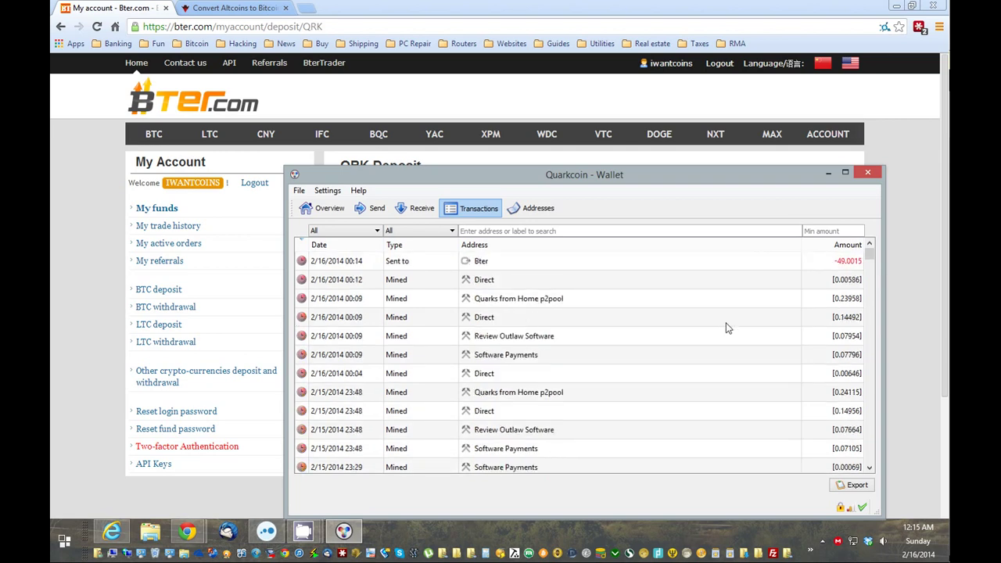
# Minimize the Quarkcoin wallet to bring the Bter.com page back into view.
pyautogui.click(831, 175)
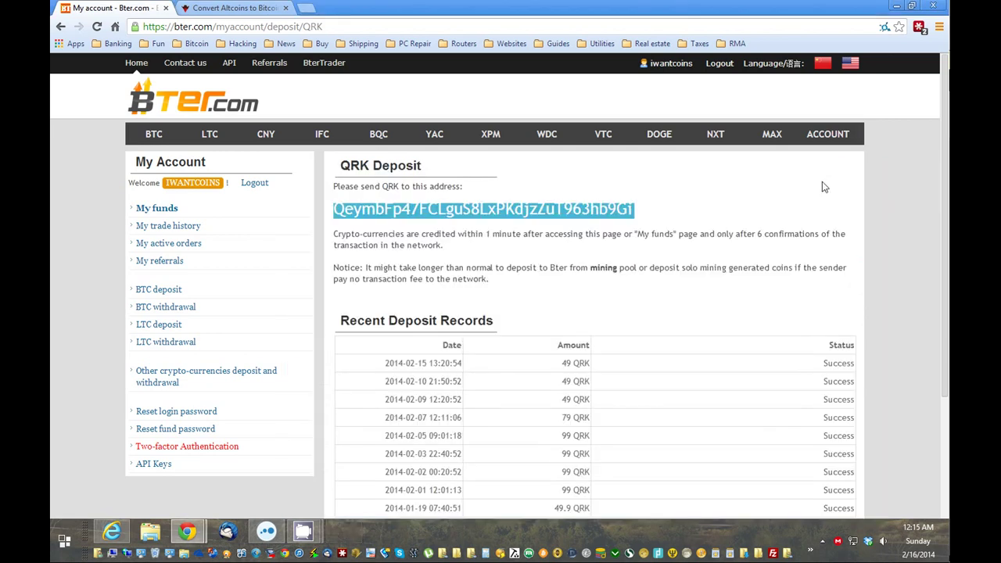
pyautogui.scroll(-2, 797, 267)
pyautogui.scroll(1, 564, 253)
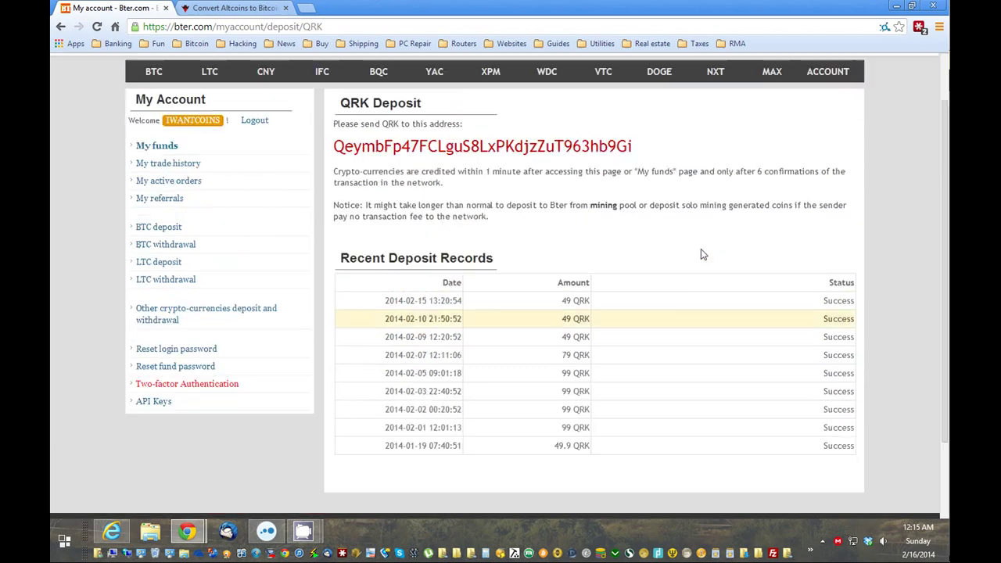
pyautogui.moveTo(380, 302); pyautogui.dragTo(610, 305)
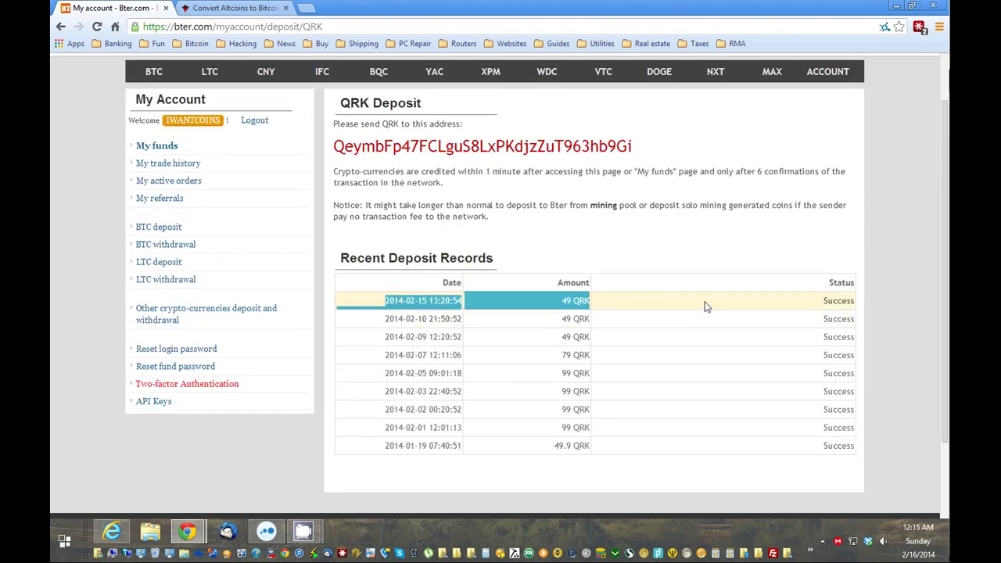
pyautogui.scroll(1, 626, 312)
# Open My Funds and locate the Quark QRK row showing 49.000002.
pyautogui.click(823, 143)
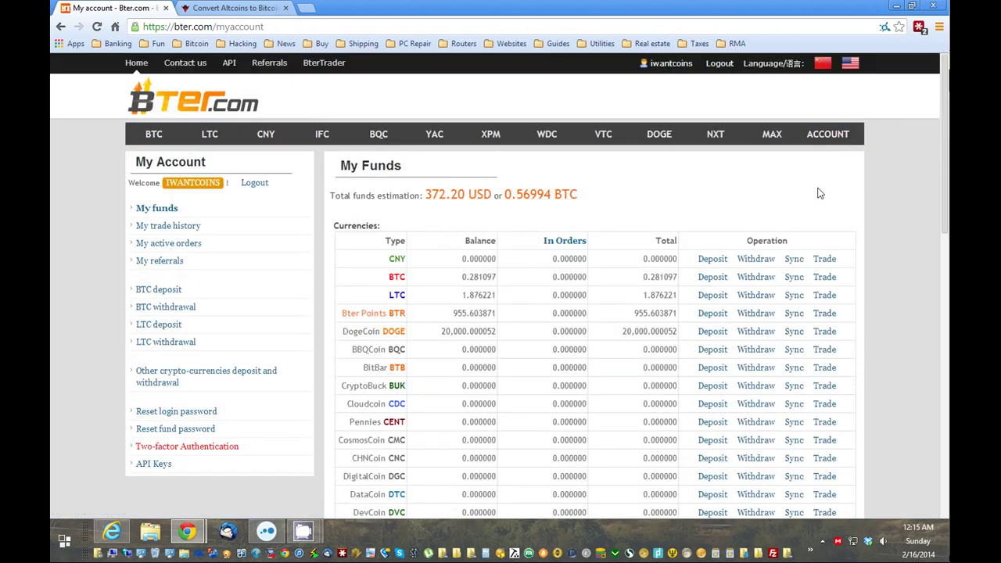
pyautogui.scroll(-1, 614, 341)
pyautogui.scroll(1, 614, 341)
pyautogui.scroll(-5, 697, 290)
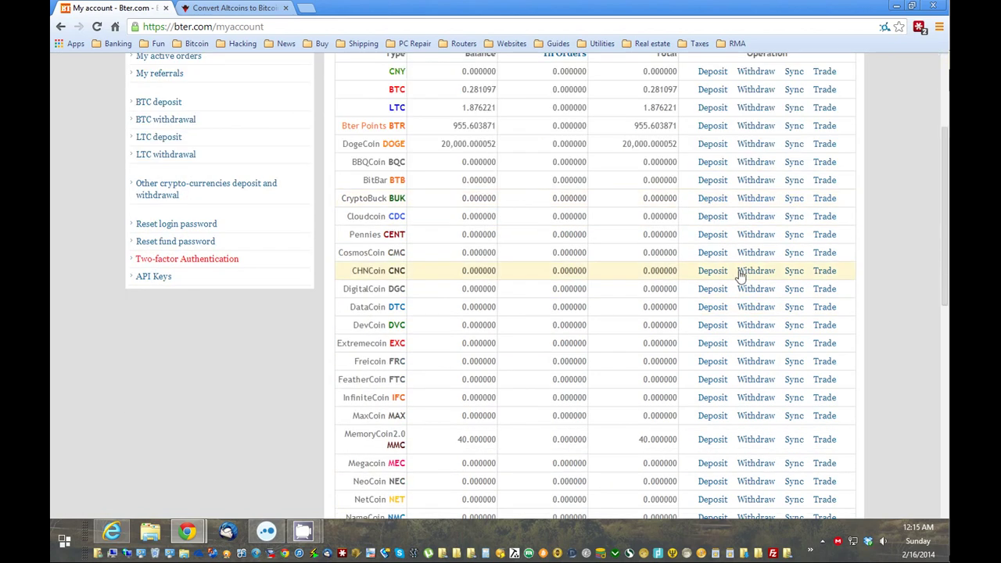
pyautogui.scroll(-1, 500, 384)
pyautogui.moveTo(454, 341); pyautogui.dragTo(487, 344)
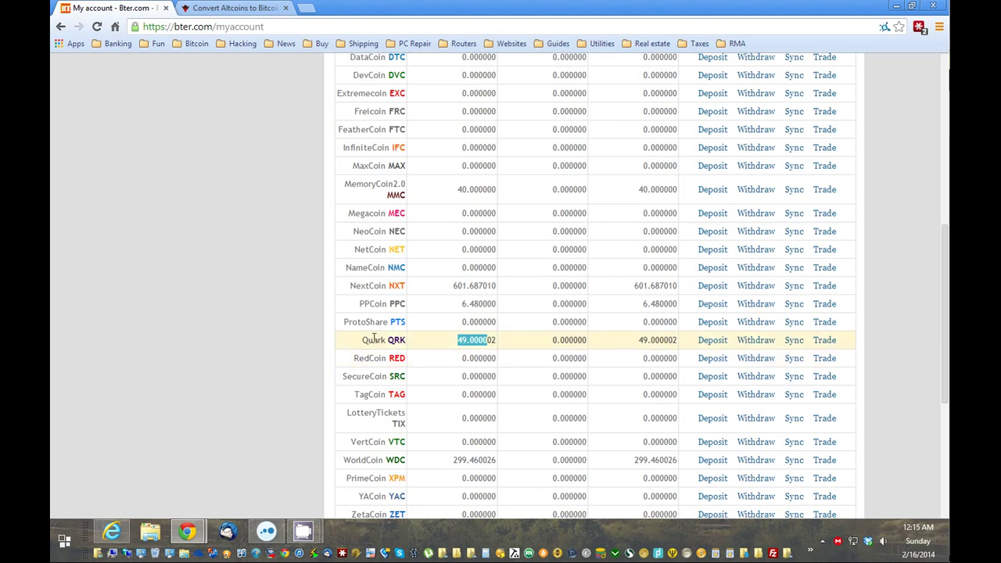
pyautogui.moveTo(362, 345); pyautogui.dragTo(399, 341)
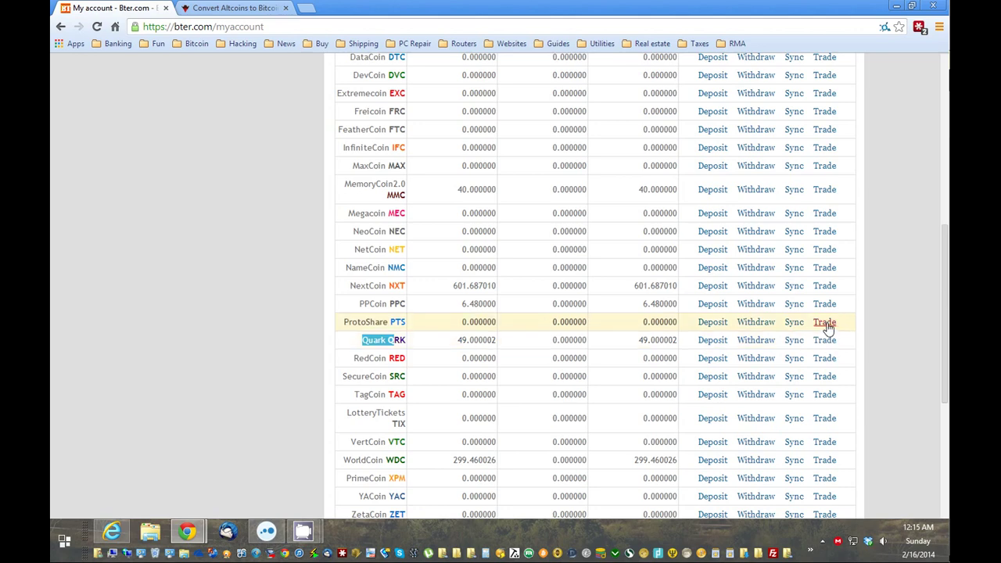
# Open the QRK/BTC trading page and enter 49 as the QRK amount to sell.
pyautogui.click(827, 342)
pyautogui.scroll(-3, 641, 307)
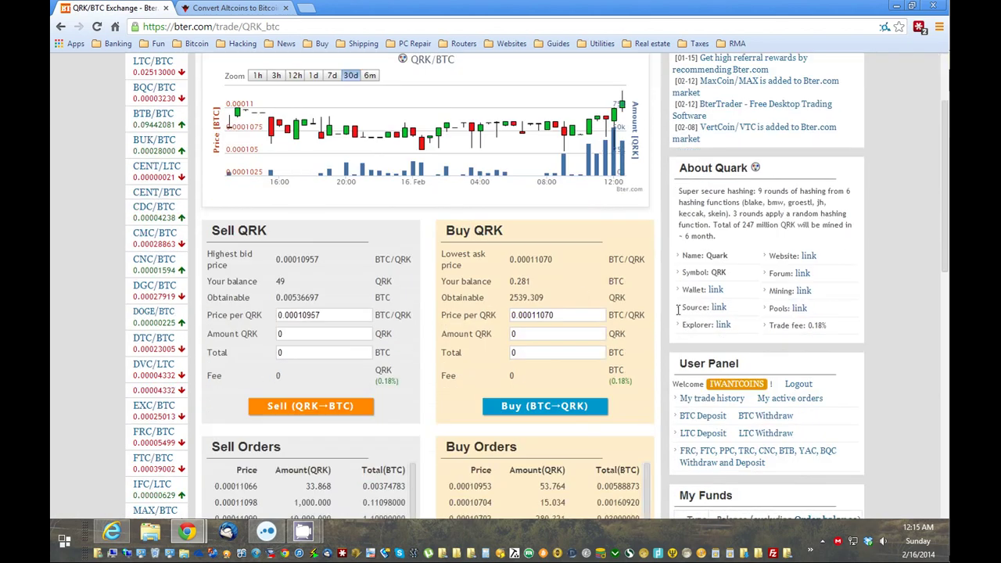
pyautogui.moveTo(210, 227); pyautogui.dragTo(259, 230)
pyautogui.click(293, 332)
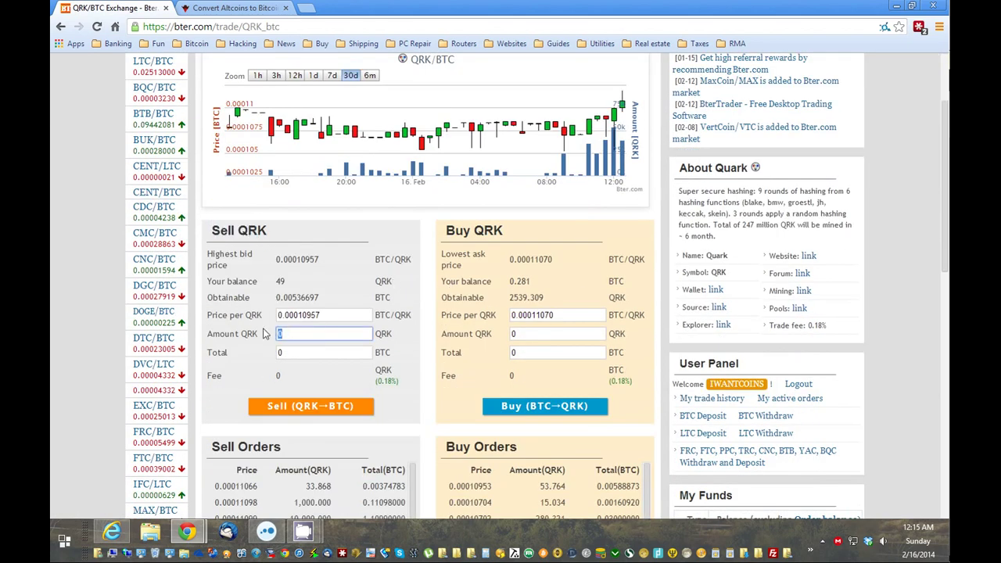
pyautogui.write('49')
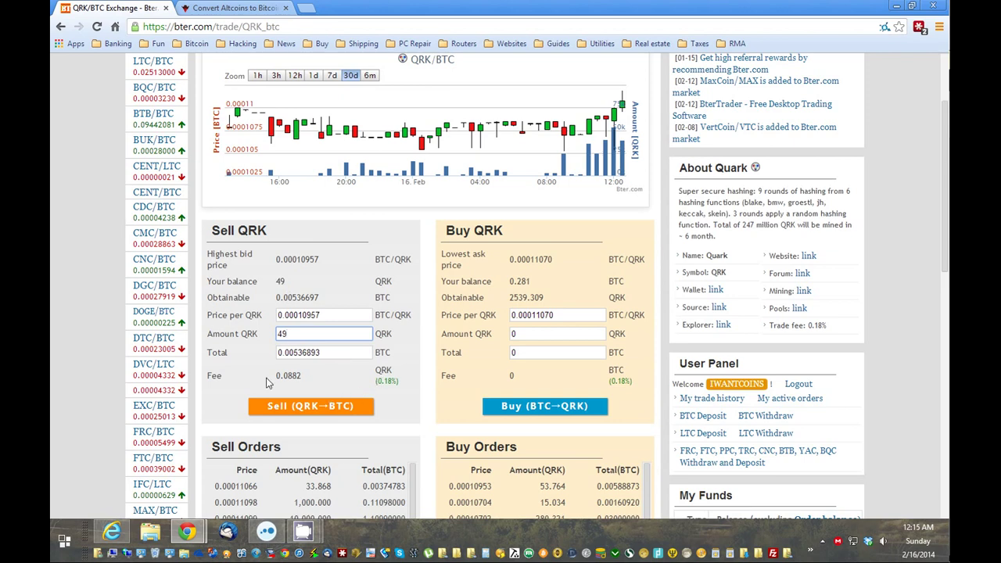
# Submit and confirm the 49 QRK sell order at 0.00010957 BTC.
pyautogui.moveTo(277, 375); pyautogui.dragTo(387, 387)
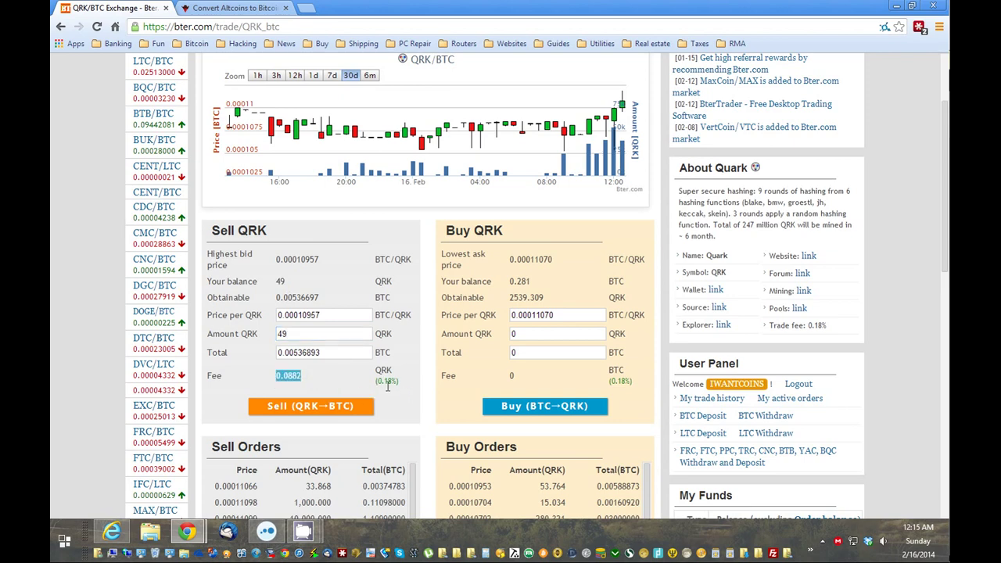
pyautogui.click(285, 413)
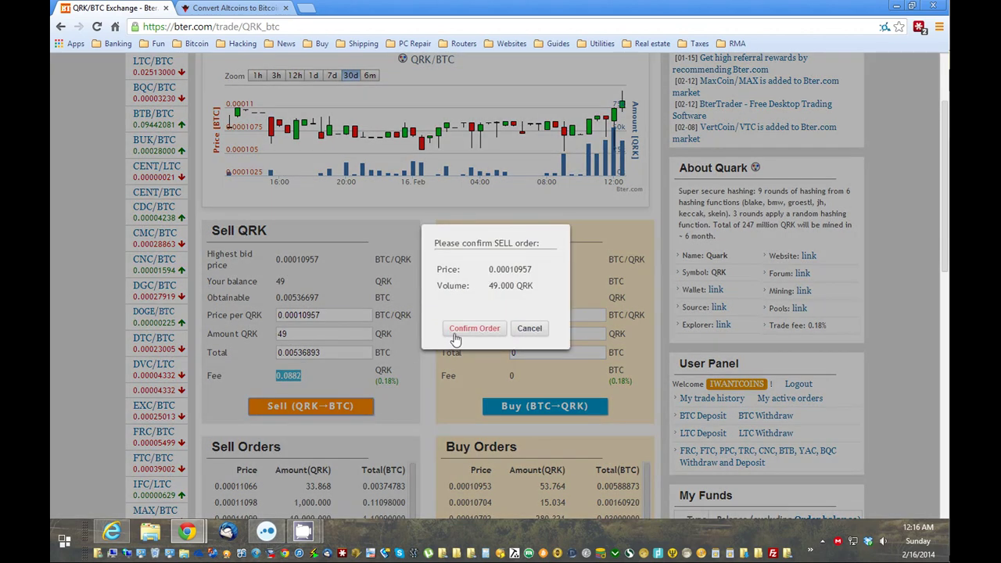
pyautogui.click(469, 332)
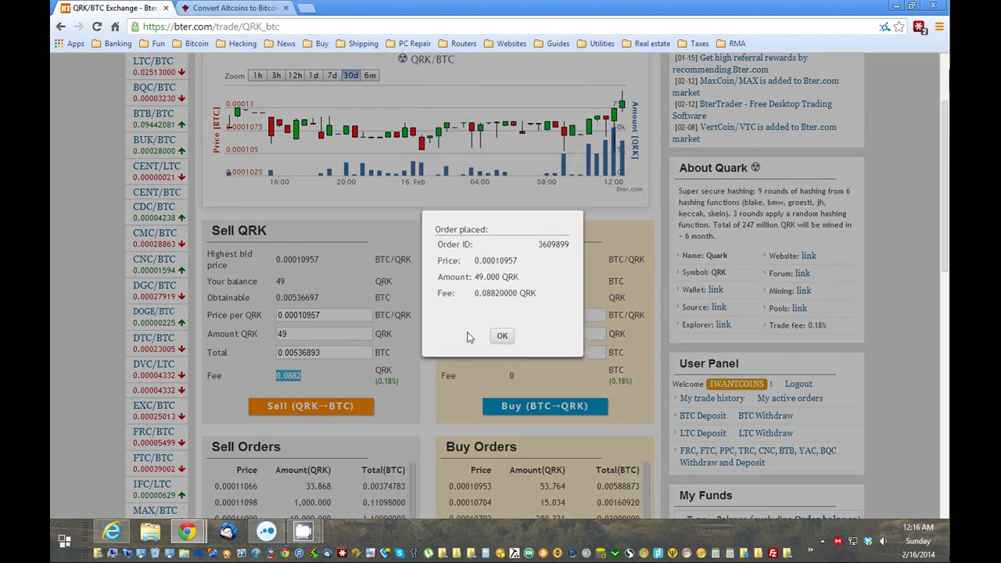
pyautogui.click(502, 339)
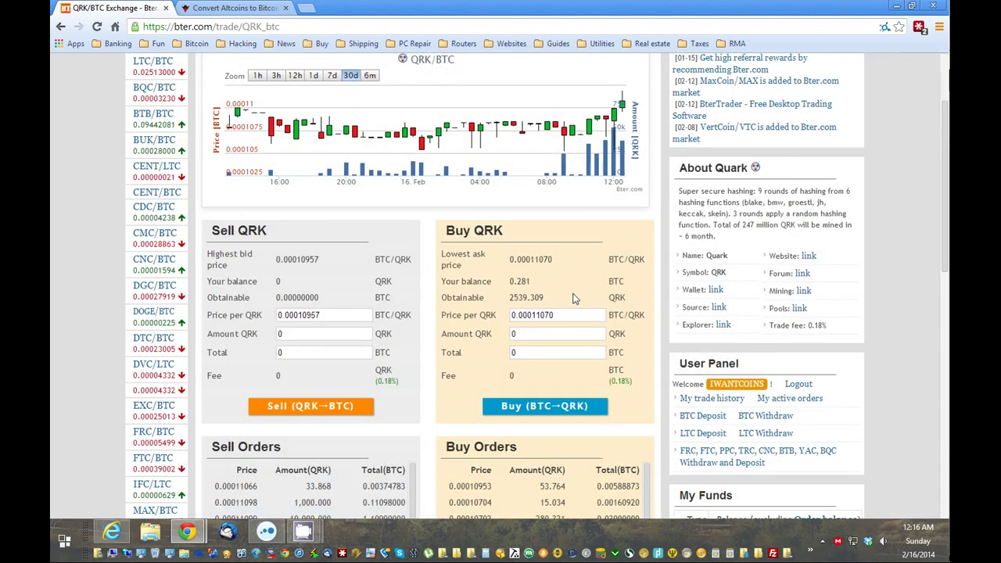
# Return to My Funds, review the balances and highlight the 0.281097 BTC balance.
pyautogui.scroll(3, 617, 306)
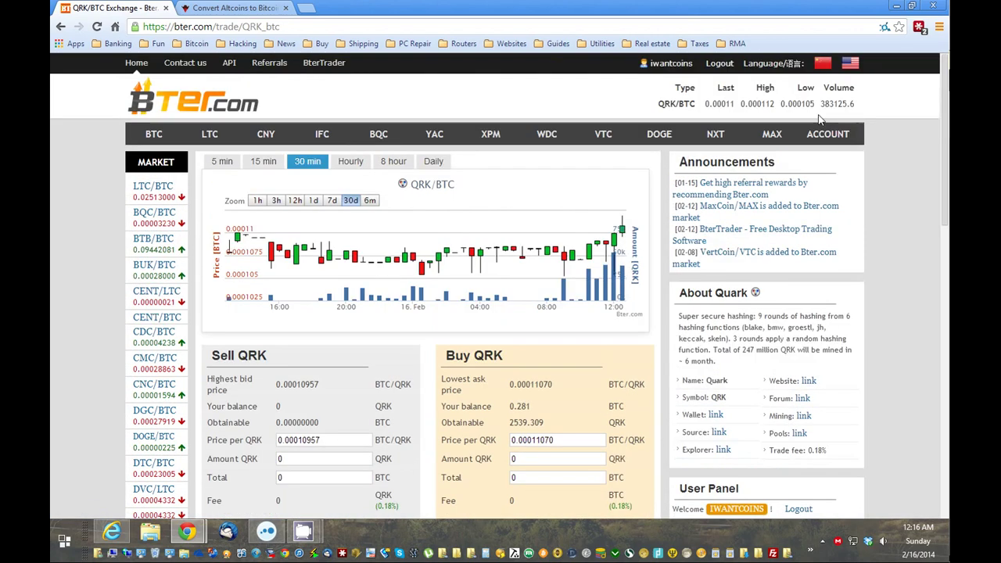
pyautogui.click(828, 134)
pyautogui.scroll(-3, 710, 313)
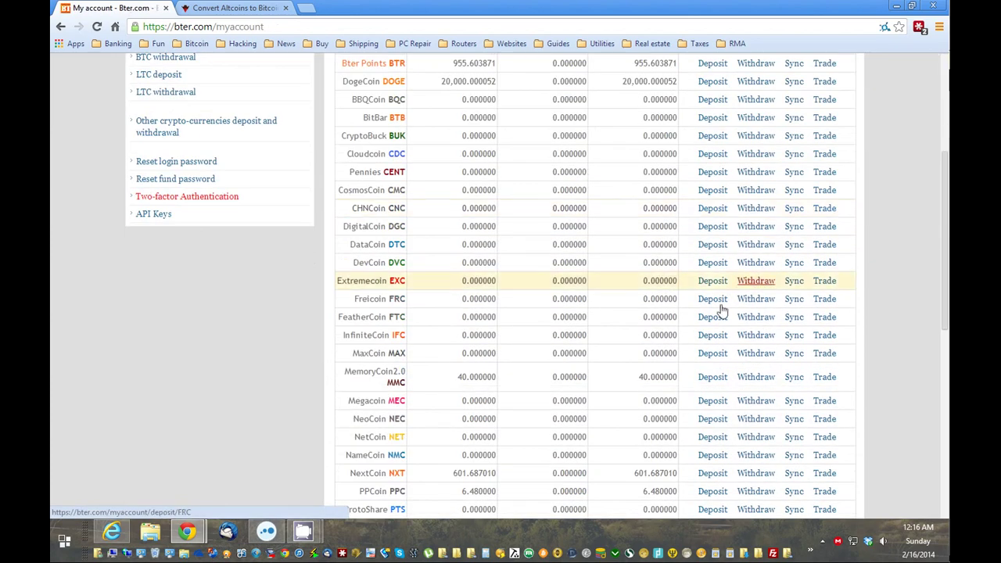
pyautogui.scroll(-2, 665, 352)
pyautogui.scroll(-1, 618, 387)
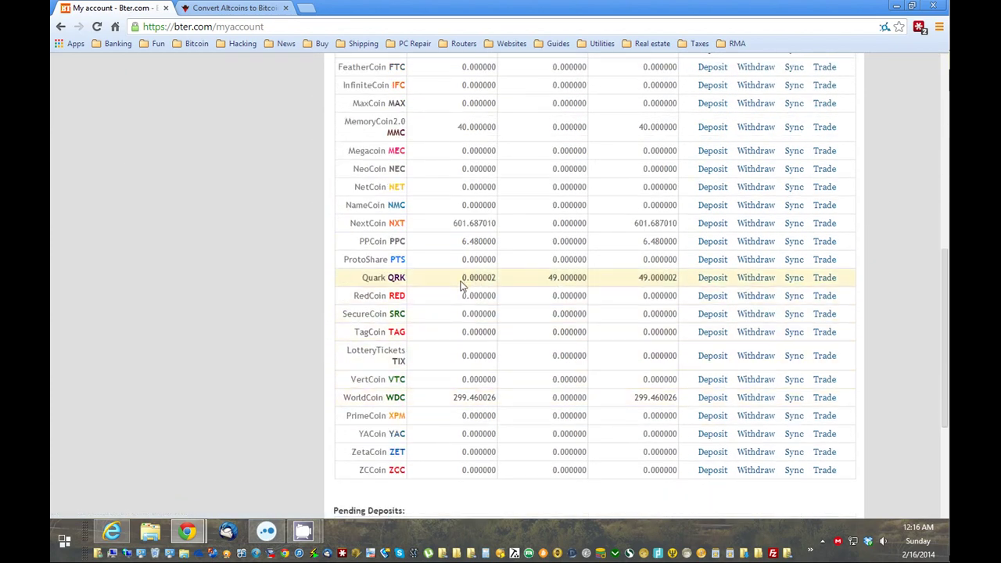
pyautogui.scroll(5, 491, 306)
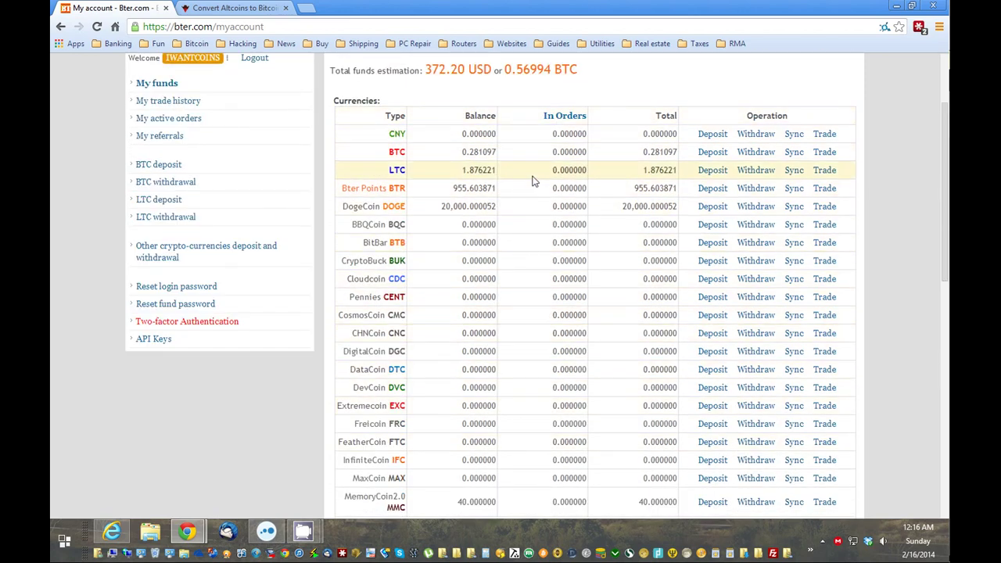
pyautogui.scroll(1, 537, 183)
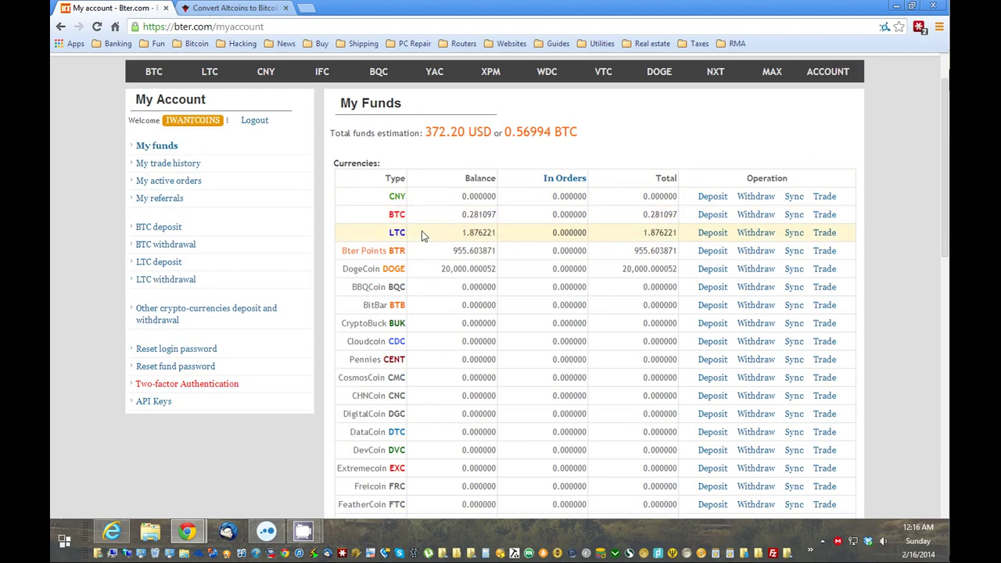
pyautogui.scroll(1, 430, 250)
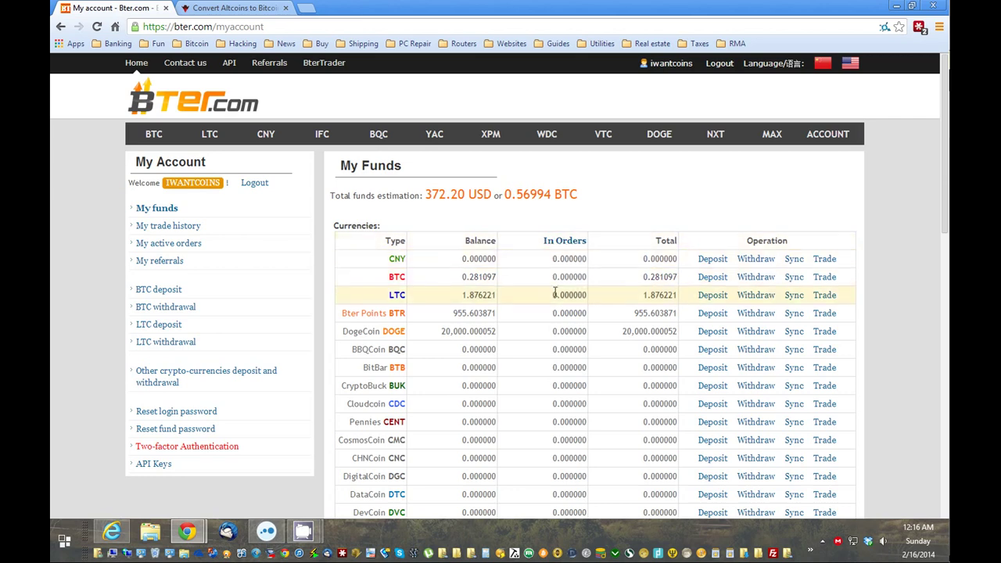
pyautogui.moveTo(462, 280)
pyautogui.mouseDown()
pyautogui.moveTo(474, 279)
pyautogui.moveTo(462, 279)
pyautogui.mouseUp()
pyautogui.click(487, 279)
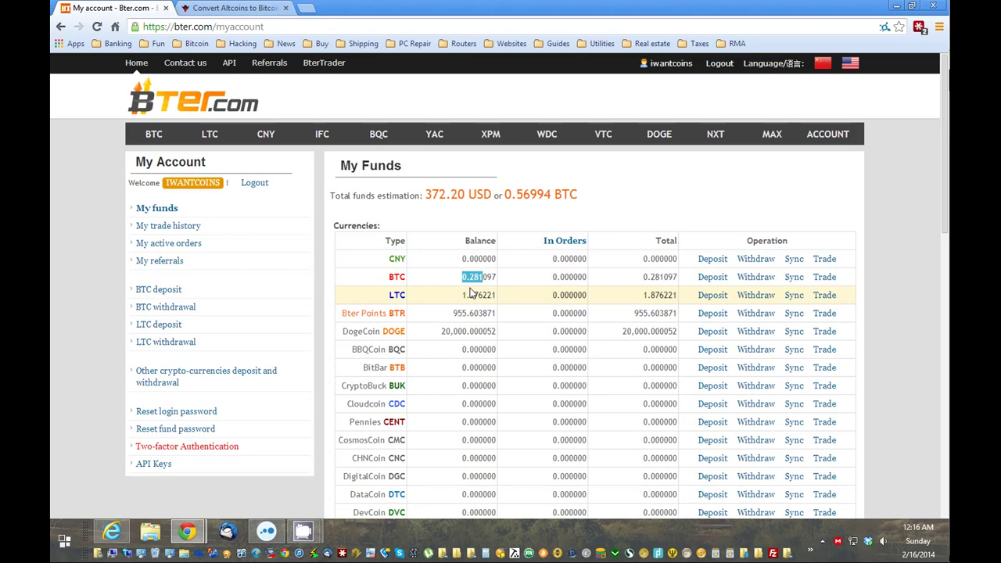
# Switch to the Review Outlaw conversion guide tab and scroll down.
pyautogui.click(254, 10)
pyautogui.scroll(-3, 643, 271)
pyautogui.scroll(-3, 634, 270)
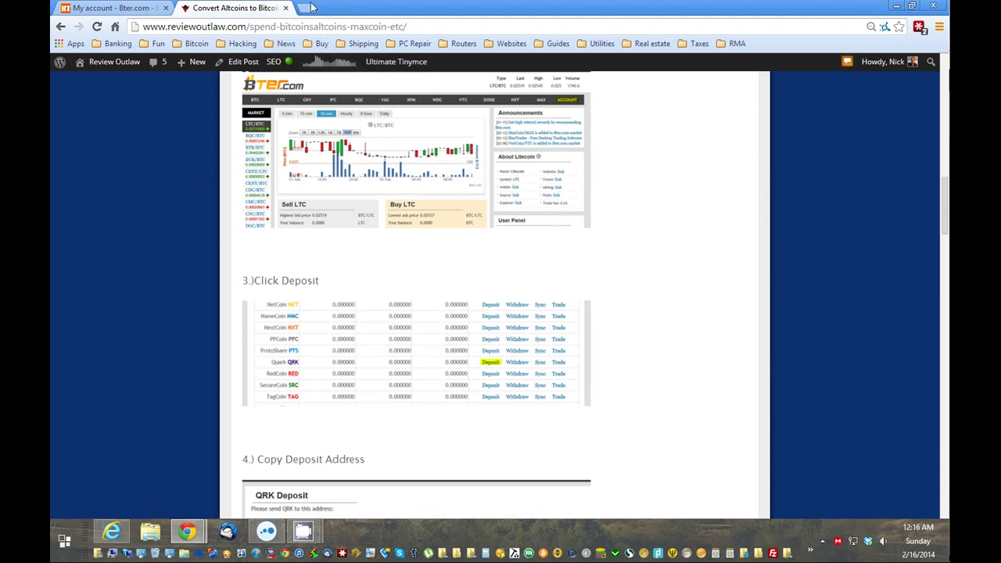
# Open a new tab with 'where' typed and trimmed, then return to the guide tab.
pyautogui.click(309, 7)
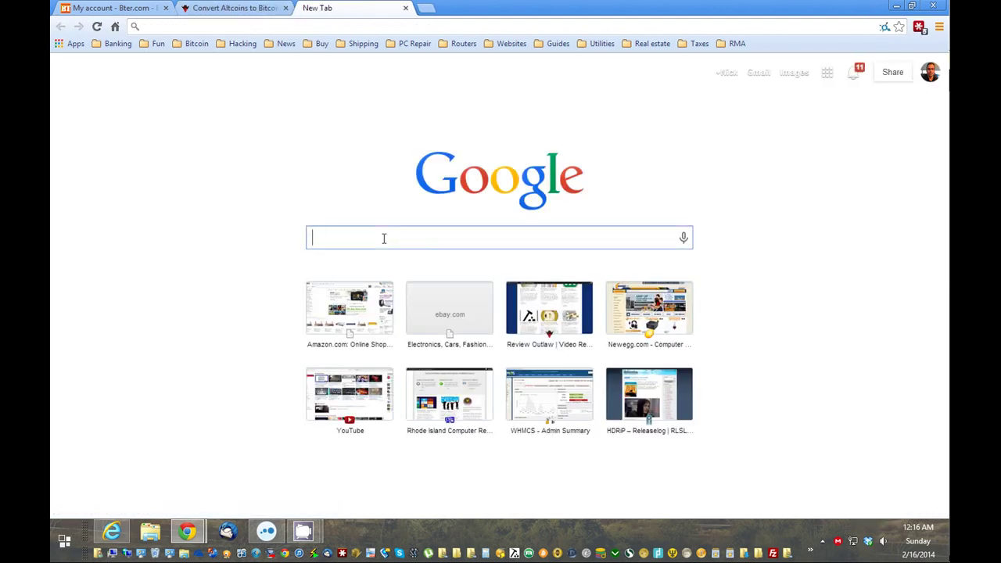
pyautogui.write('where')
pyautogui.press('BackSpace')
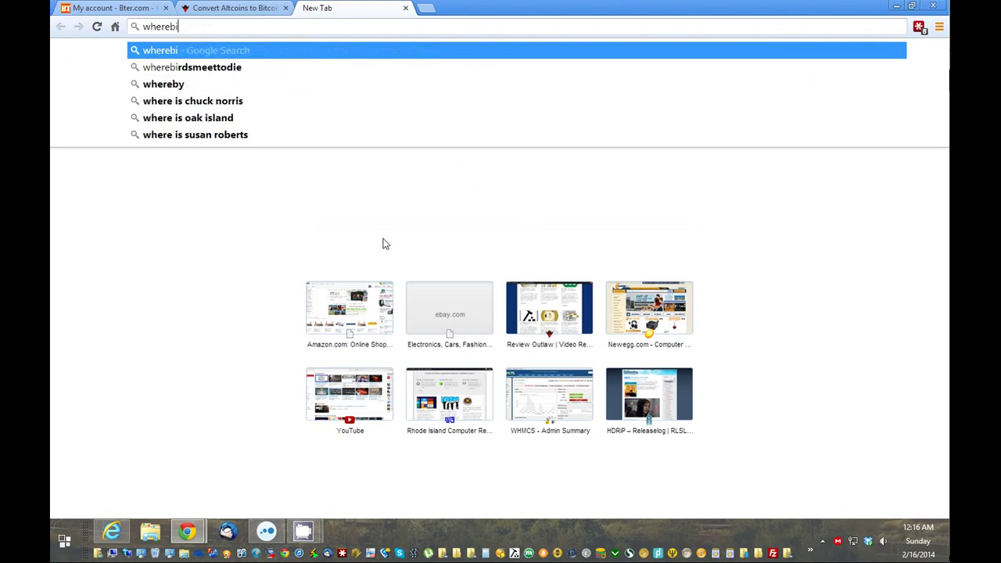
pyautogui.press('BackSpace')
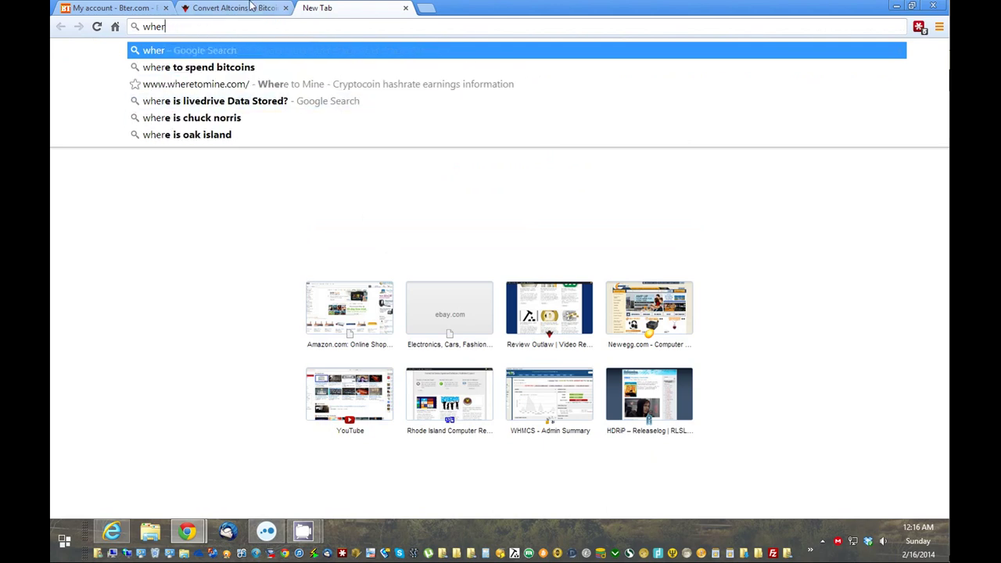
pyautogui.hotkey('ctrl', 'shift', 'Tab')
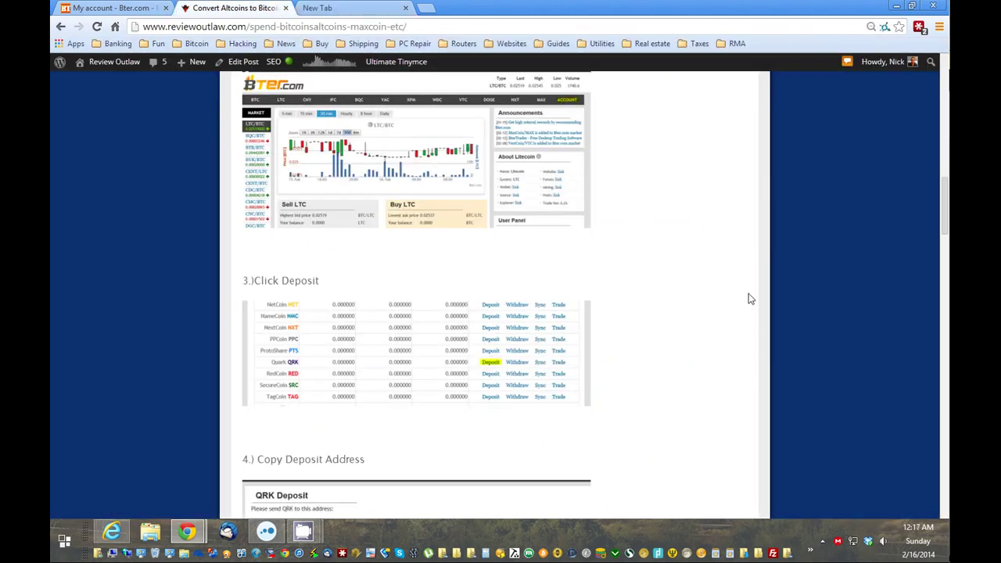
# Scroll through the tutorial steps, then switch to the 'My account - Bter.com' tab.
pyautogui.scroll(-16, 748, 300)
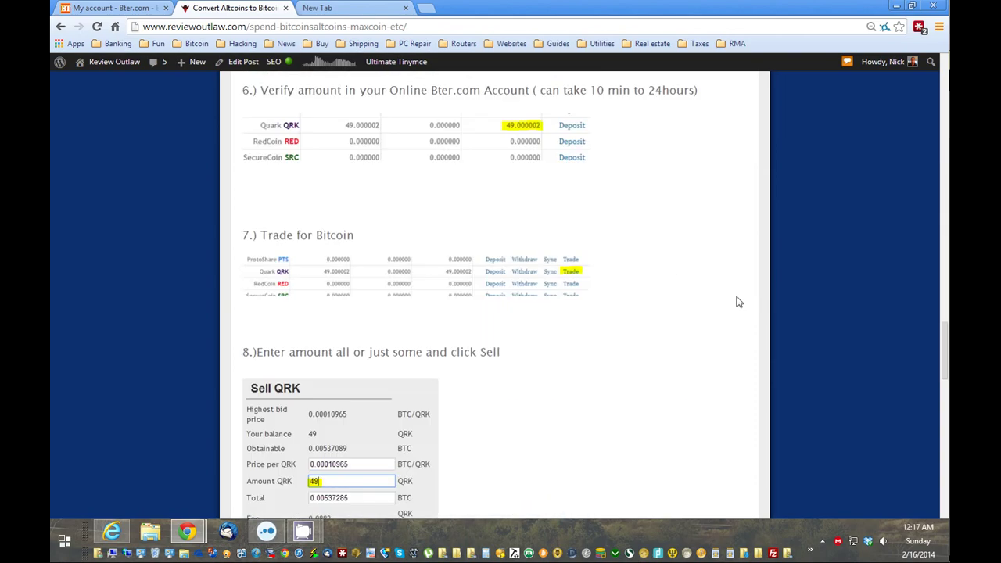
pyautogui.scroll(-7, 739, 302)
pyautogui.scroll(3, 738, 301)
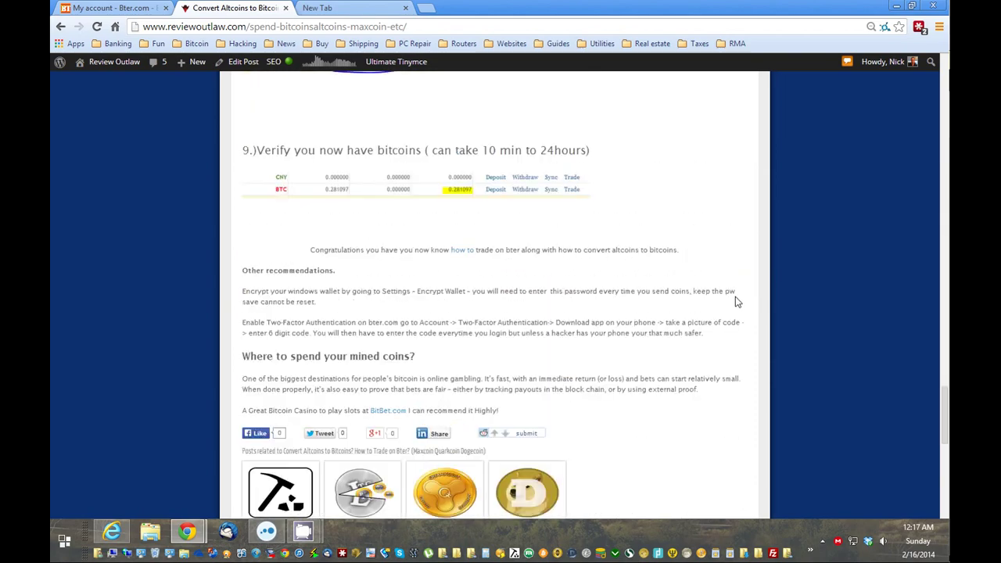
pyautogui.scroll(4, 735, 301)
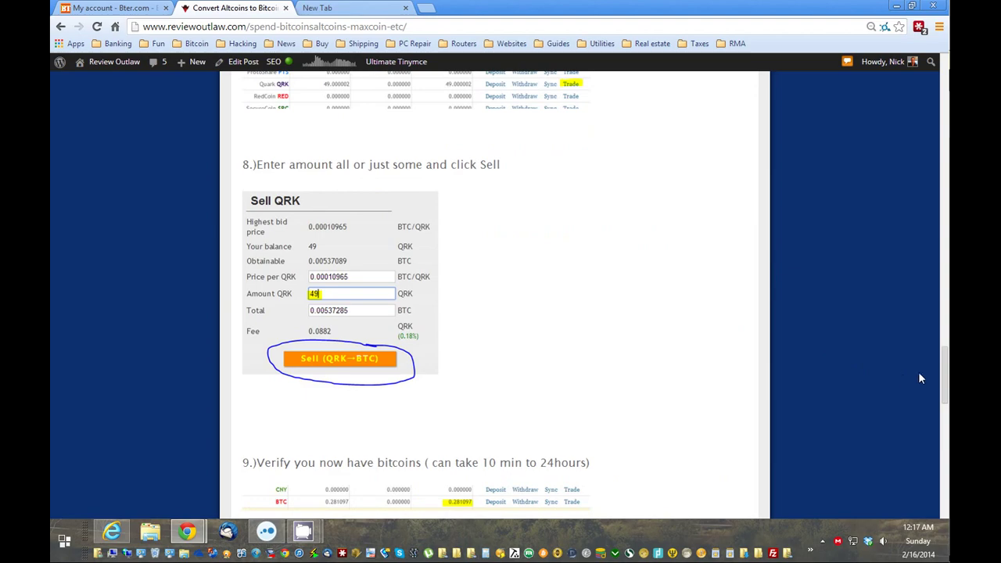
pyautogui.moveTo(947, 389); pyautogui.dragTo(905, 125)
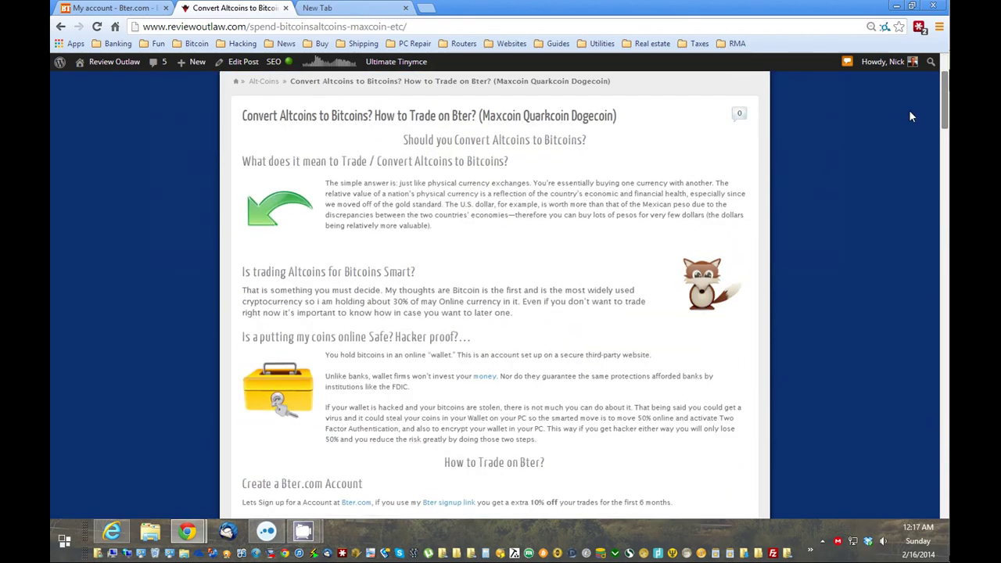
pyautogui.scroll(-15, 909, 116)
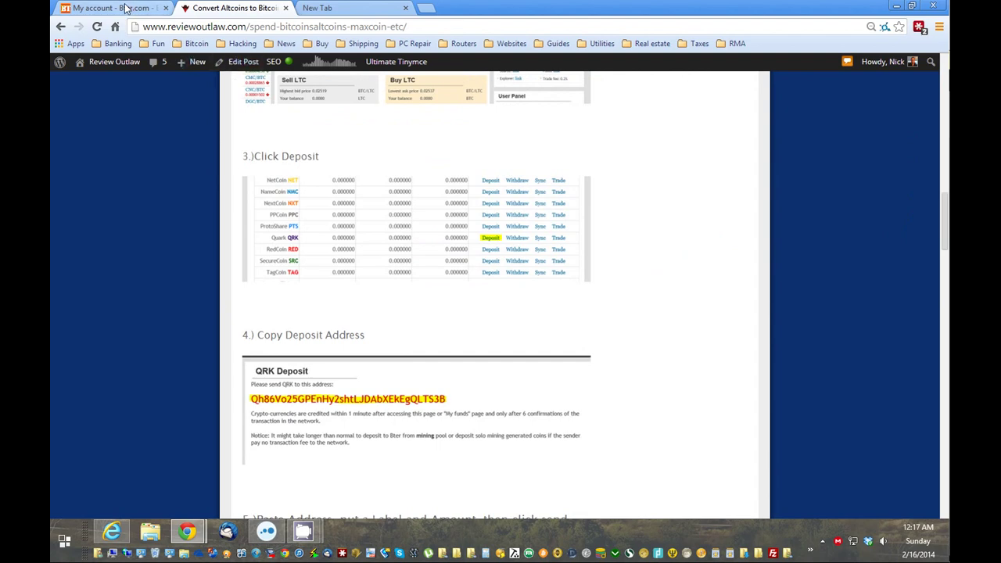
pyautogui.click(125, 8)
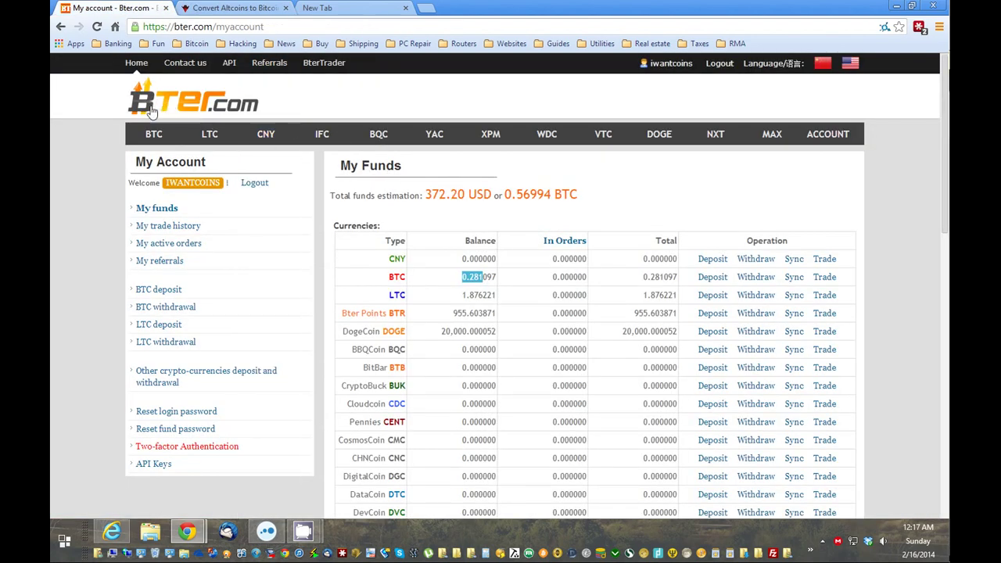
# Scroll through the altcoin conversion tutorial again.
pyautogui.click(257, 8)
pyautogui.scroll(-18, 717, 289)
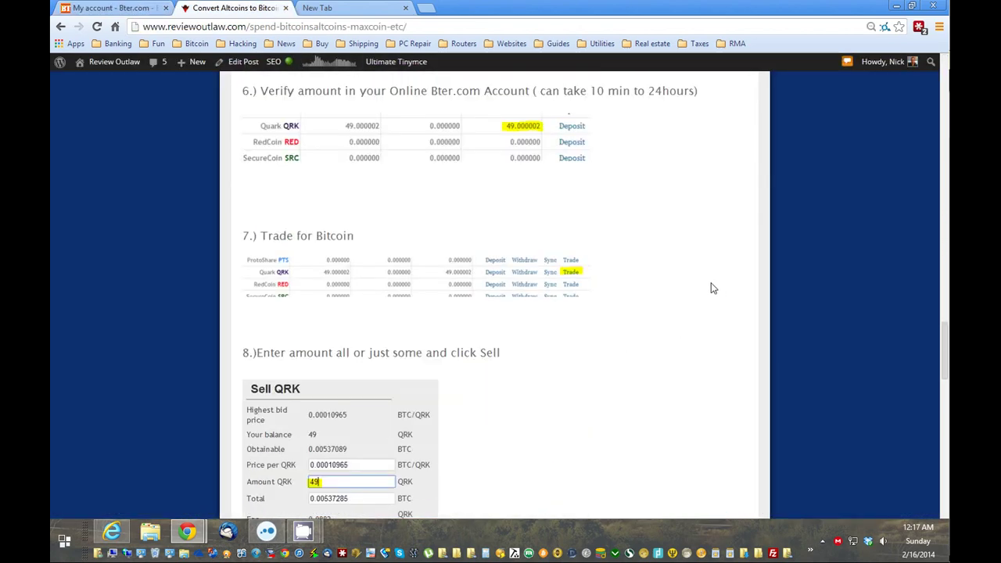
pyautogui.scroll(-3, 714, 288)
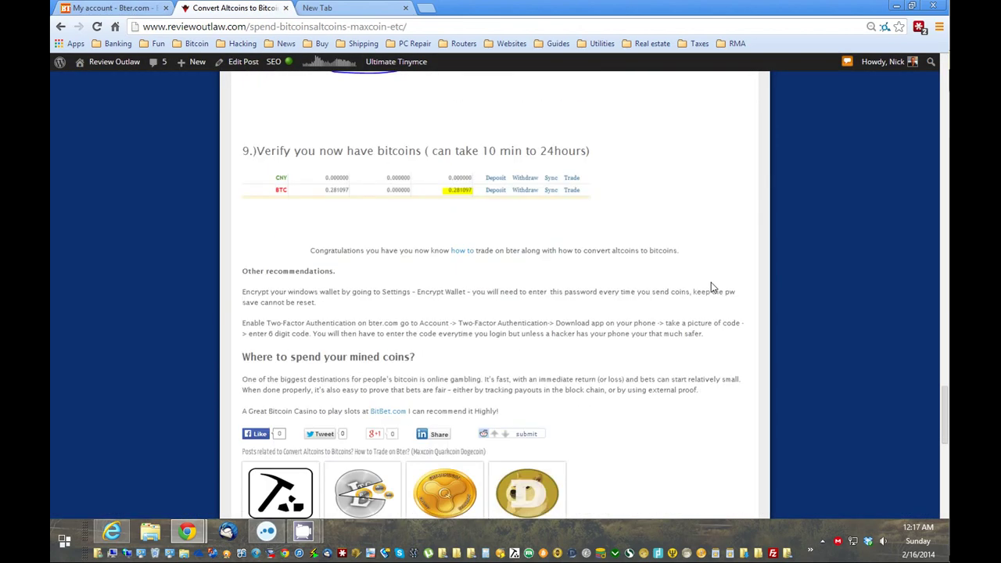
pyautogui.scroll(2, 713, 287)
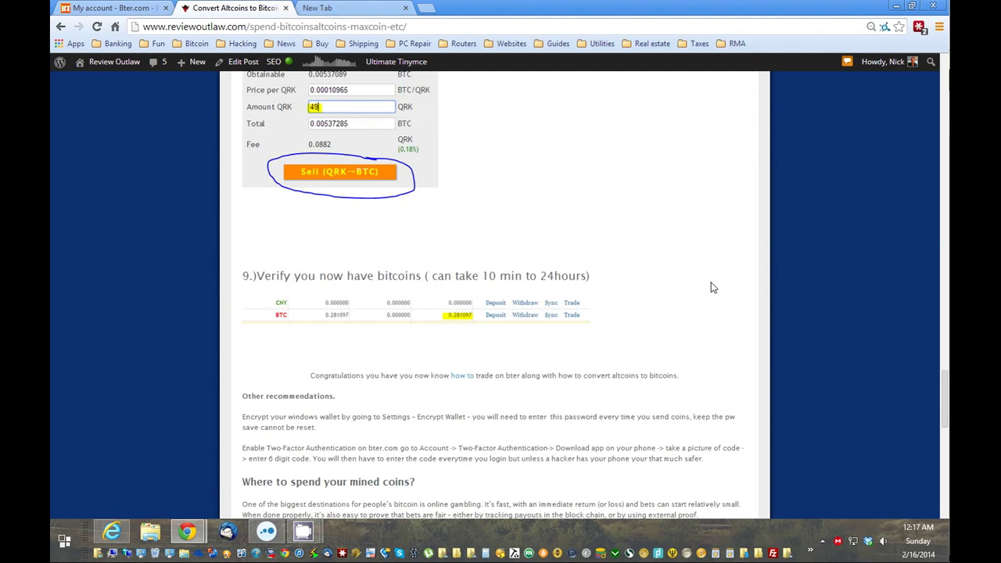
# Back on Bter.com My Funds, compare balances and select the MaxCoin MAX label.
pyautogui.click(127, 7)
pyautogui.scroll(-3, 489, 249)
pyautogui.scroll(-2, 419, 258)
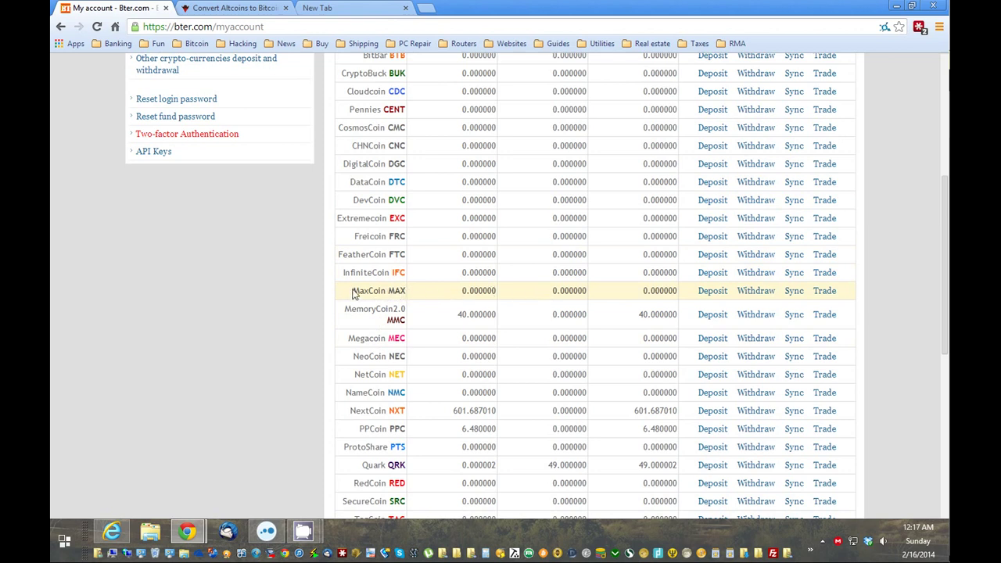
pyautogui.moveTo(353, 293); pyautogui.dragTo(407, 296)
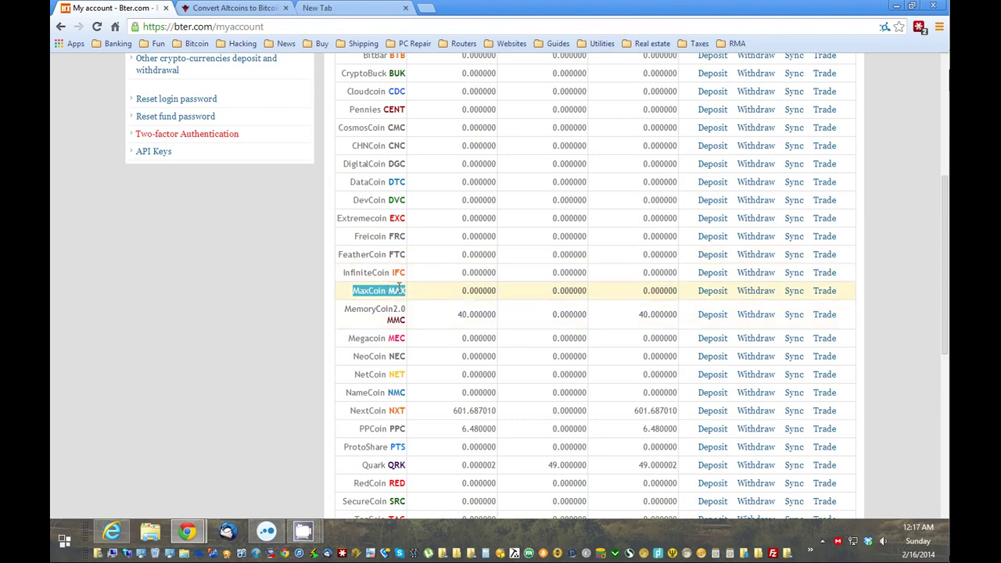
pyautogui.scroll(2, 461, 303)
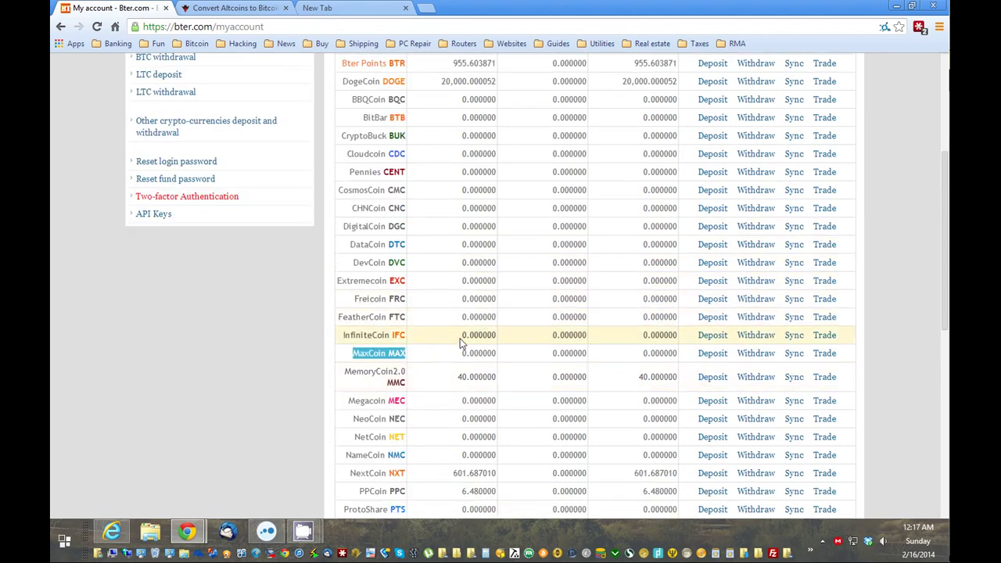
pyautogui.scroll(3, 460, 343)
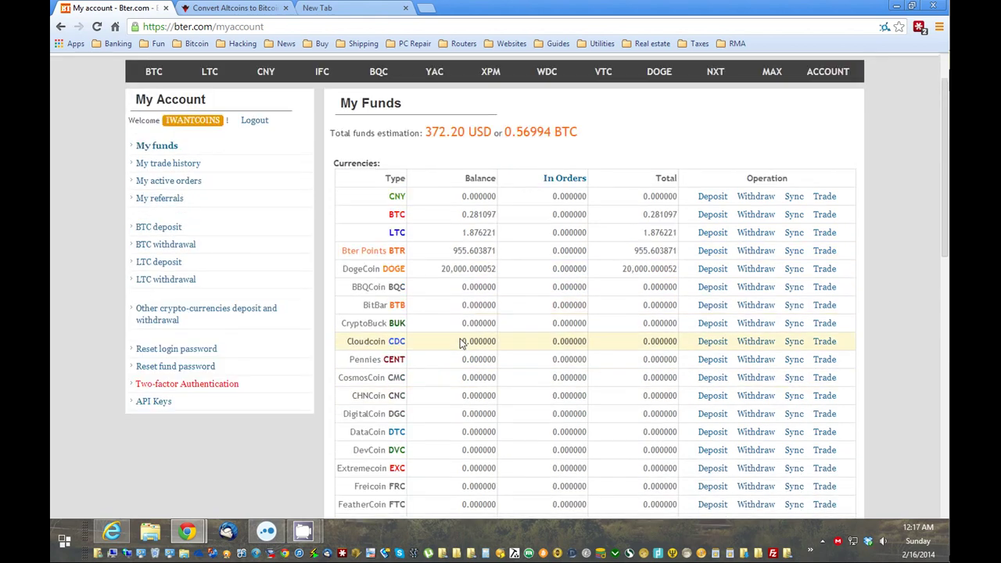
pyautogui.scroll(-3, 417, 354)
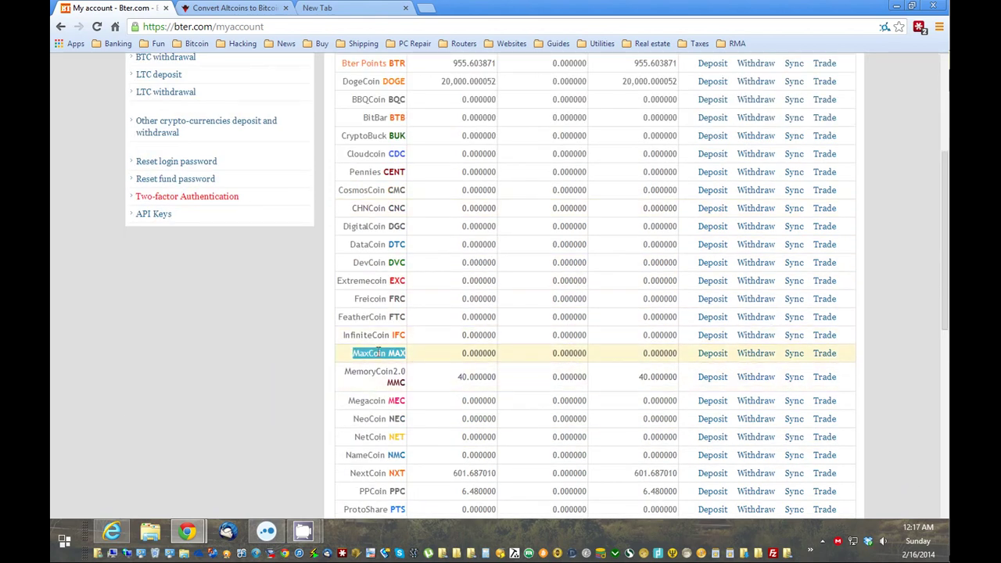
pyautogui.scroll(3, 409, 366)
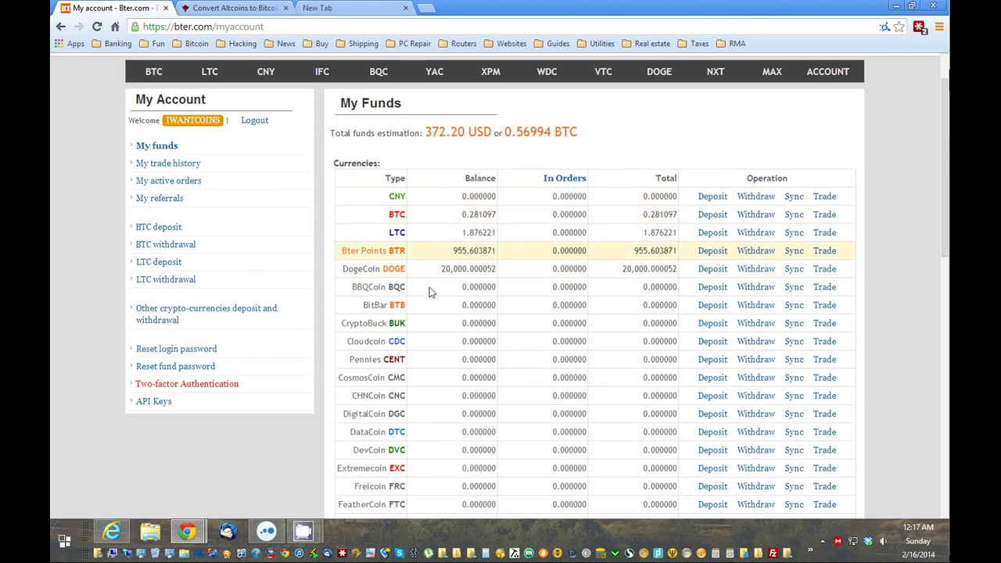
pyautogui.scroll(-3, 426, 301)
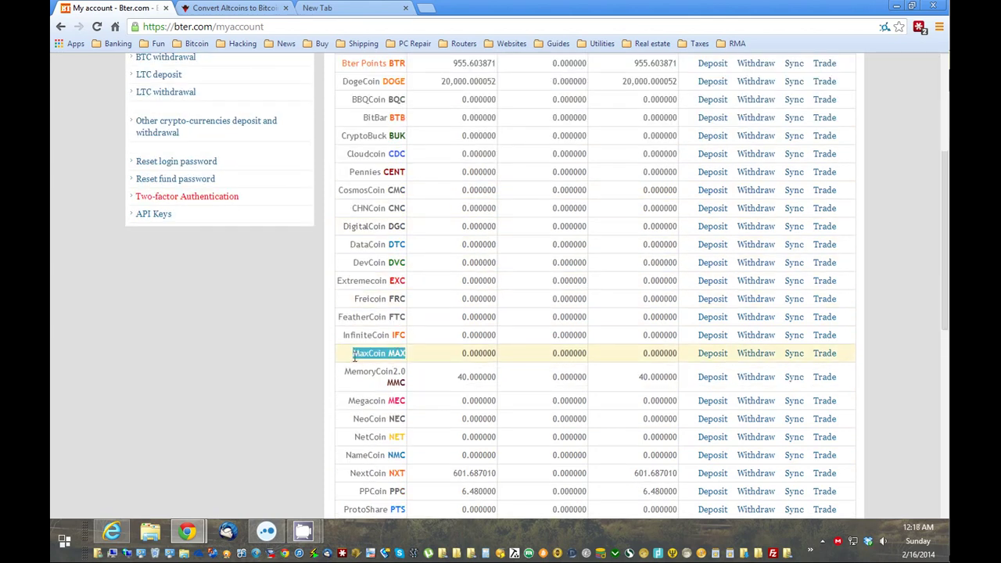
pyautogui.moveTo(354, 356); pyautogui.dragTo(402, 356)
pyautogui.moveTo(407, 356); pyautogui.dragTo(356, 353)
pyautogui.scroll(-2, 435, 351)
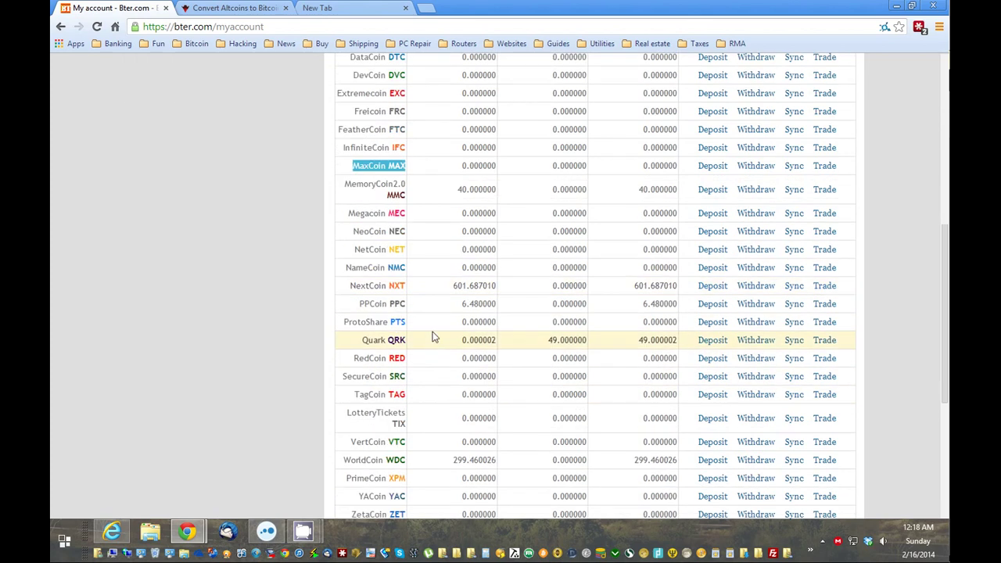
pyautogui.scroll(5, 427, 254)
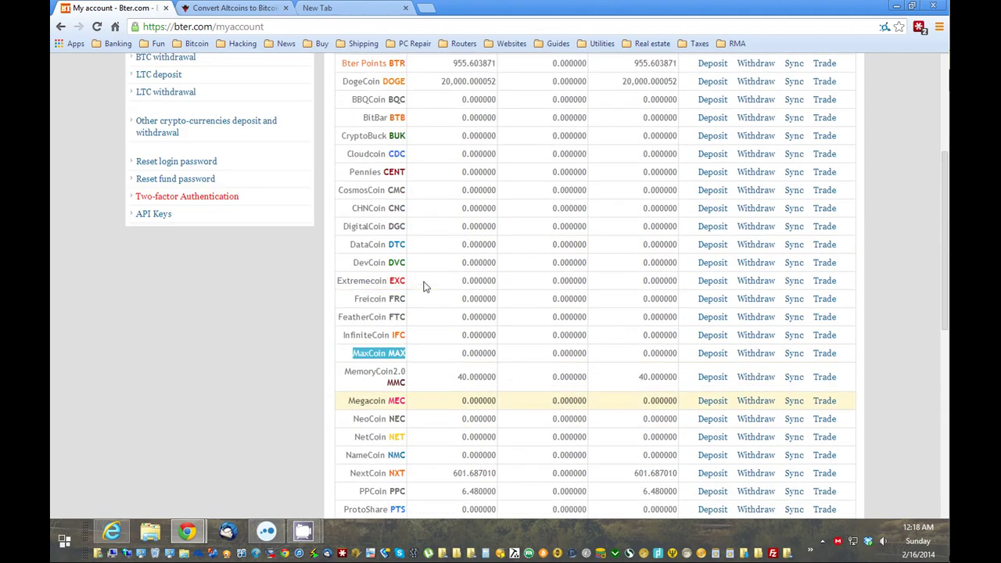
# Open the recommended BitBet.com casino link from the tutorial.
pyautogui.click(242, 8)
pyautogui.scroll(-3, 591, 252)
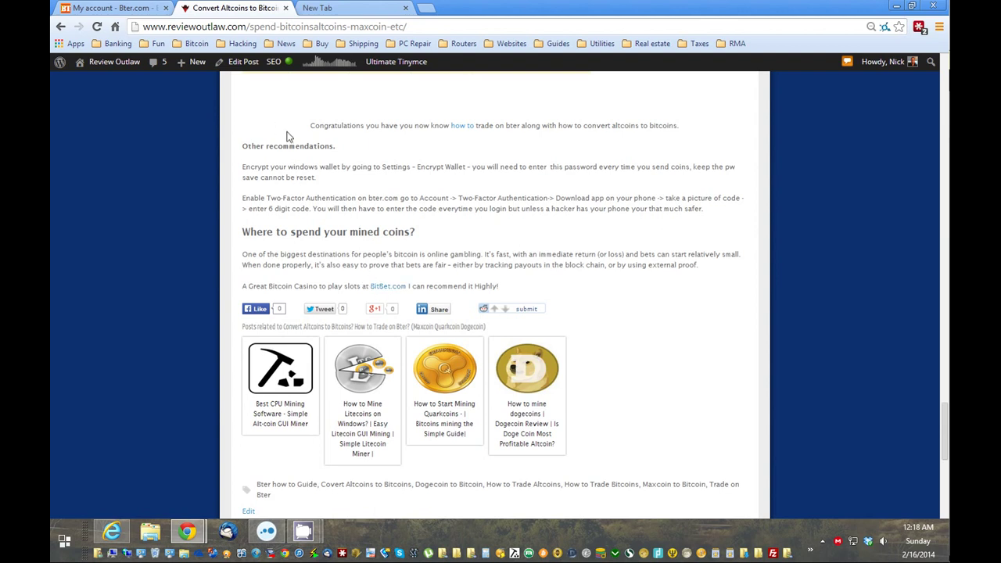
pyautogui.click(384, 289)
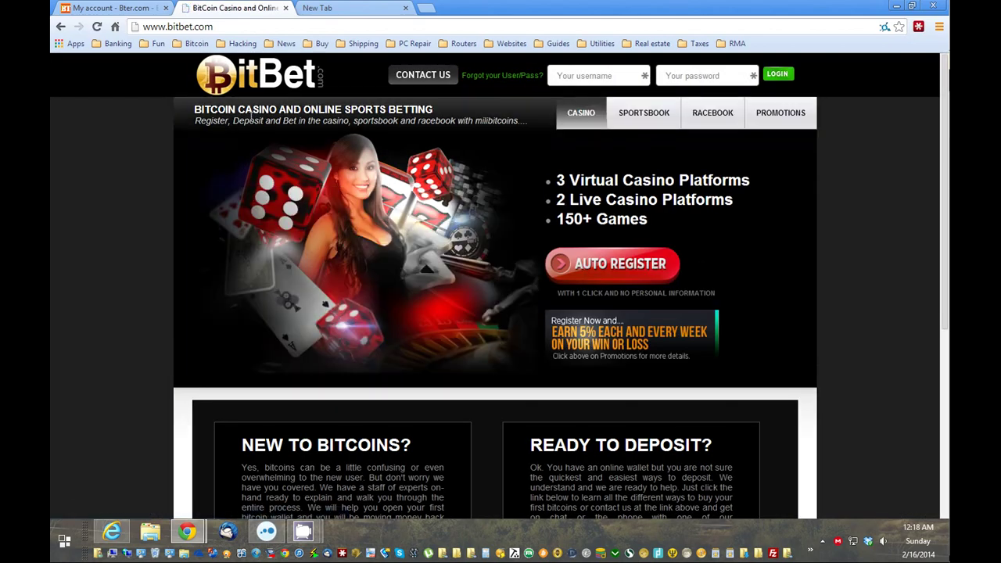
pyautogui.scroll(-3, 477, 209)
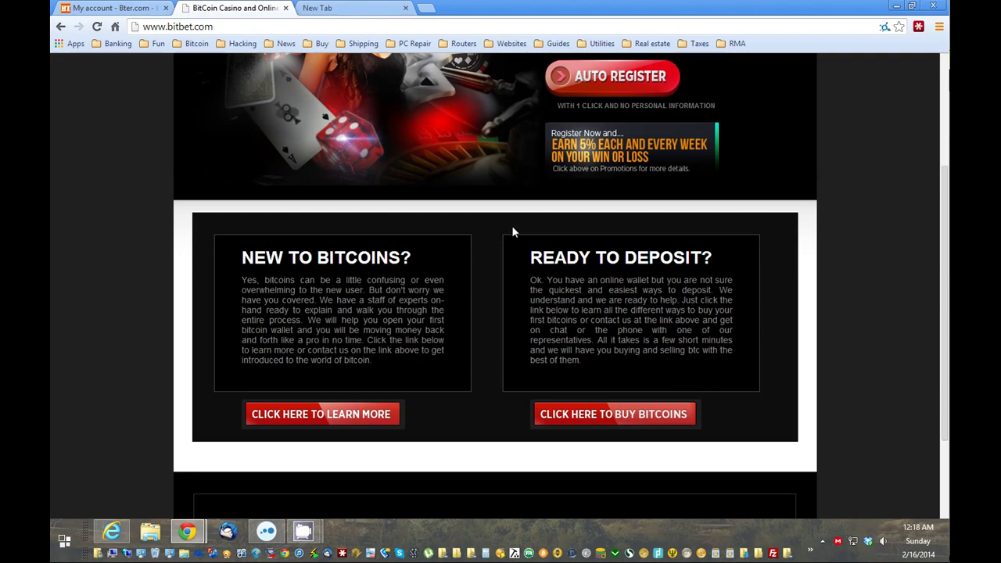
pyautogui.scroll(-2, 512, 232)
pyautogui.scroll(5, 510, 262)
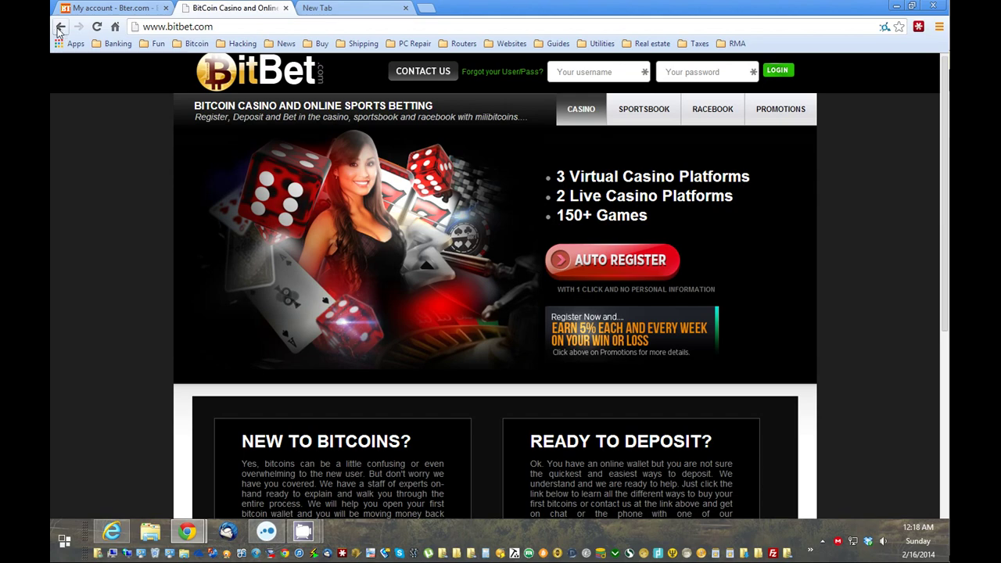
# Go back from BitBet.com to the Convert Altcoins article's where-to-spend section.
pyautogui.click(61, 26)
pyautogui.scroll(-15, 469, 235)
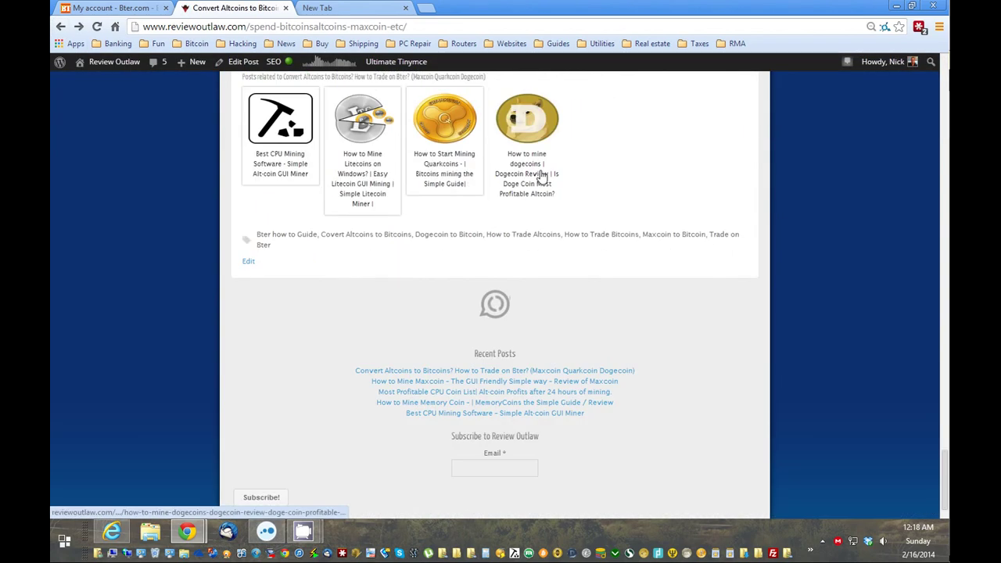
pyautogui.scroll(10, 536, 188)
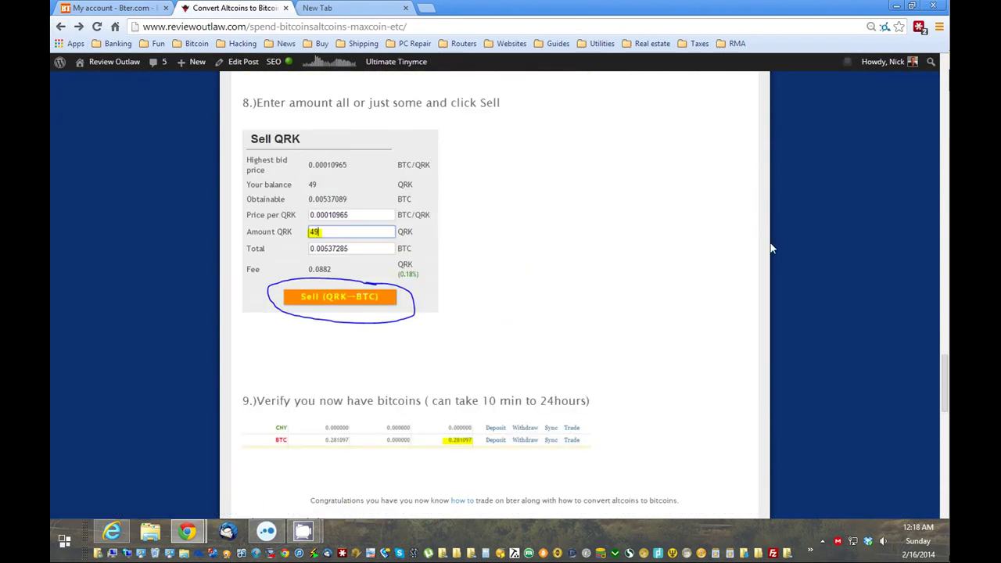
pyautogui.moveTo(947, 384); pyautogui.dragTo(929, 449)
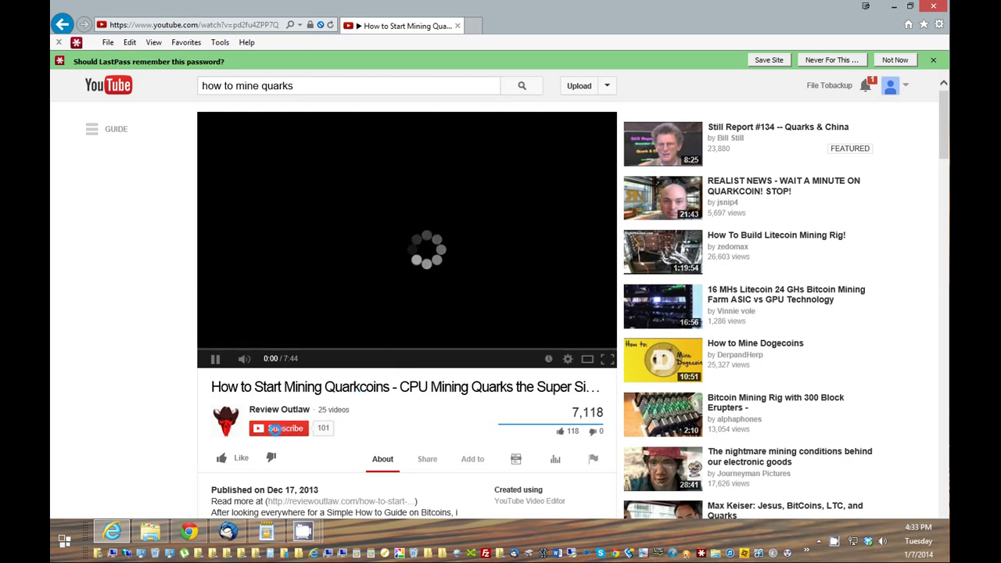
# Subscribe to Review Outlaw, like the video, and open the reviewoutlaw.com description link.
pyautogui.click(282, 429)
pyautogui.scroll(-1, 416, 423)
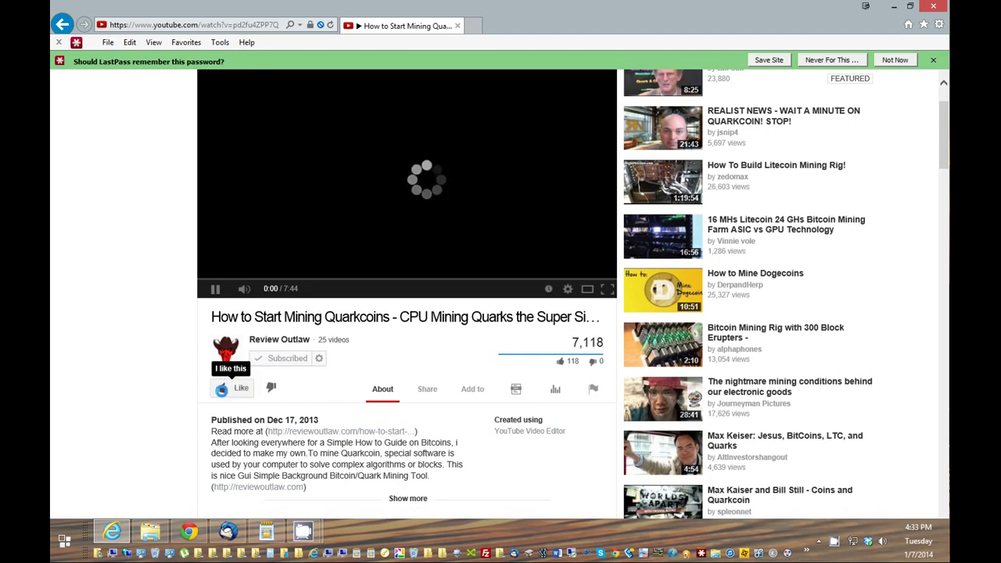
pyautogui.click(223, 389)
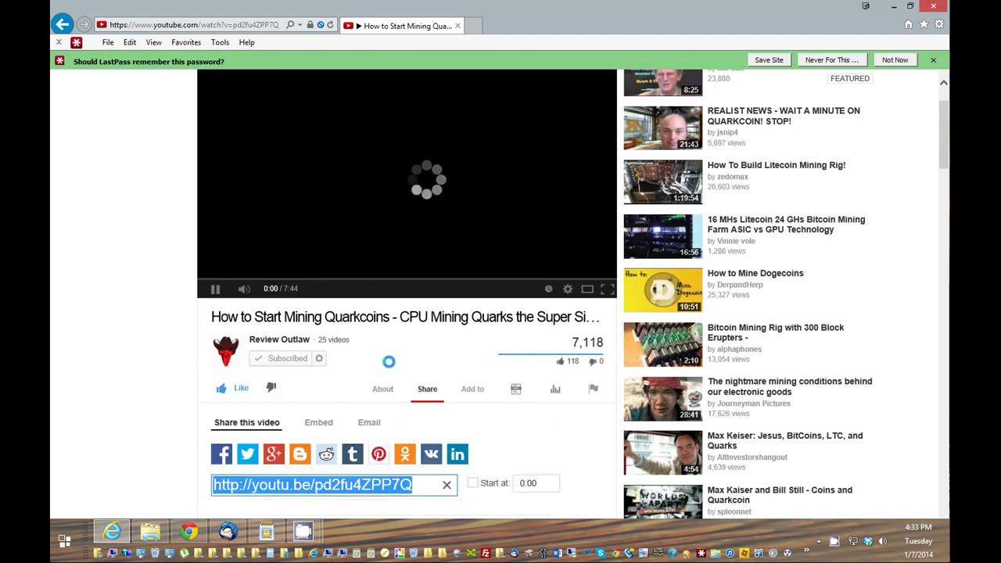
pyautogui.scroll(-2, 390, 359)
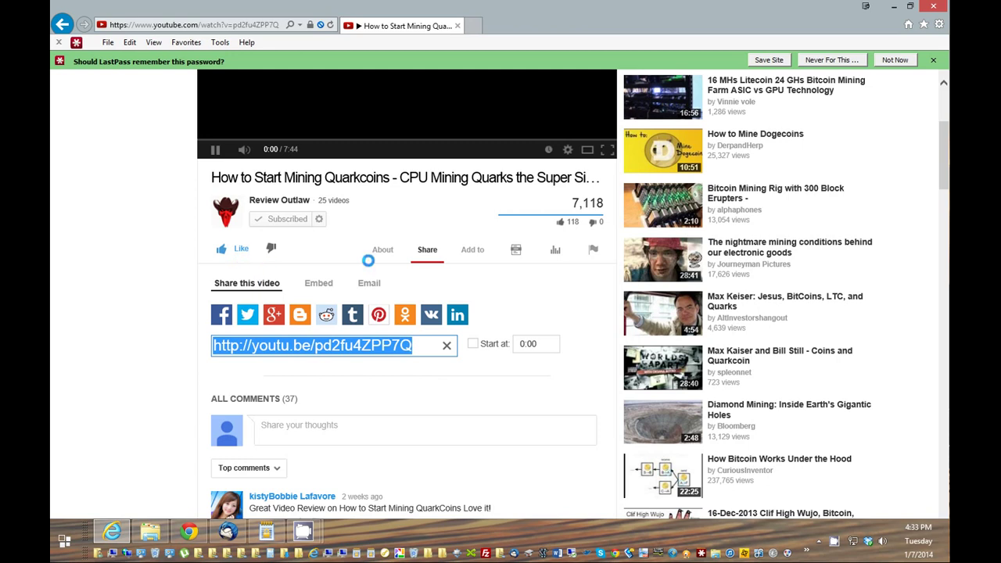
pyautogui.click(382, 251)
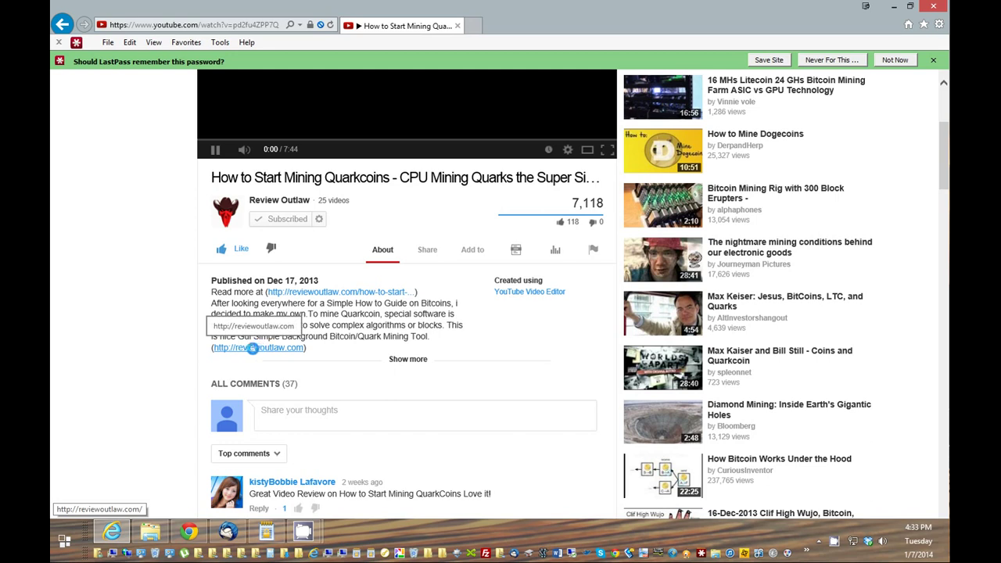
pyautogui.click(252, 348)
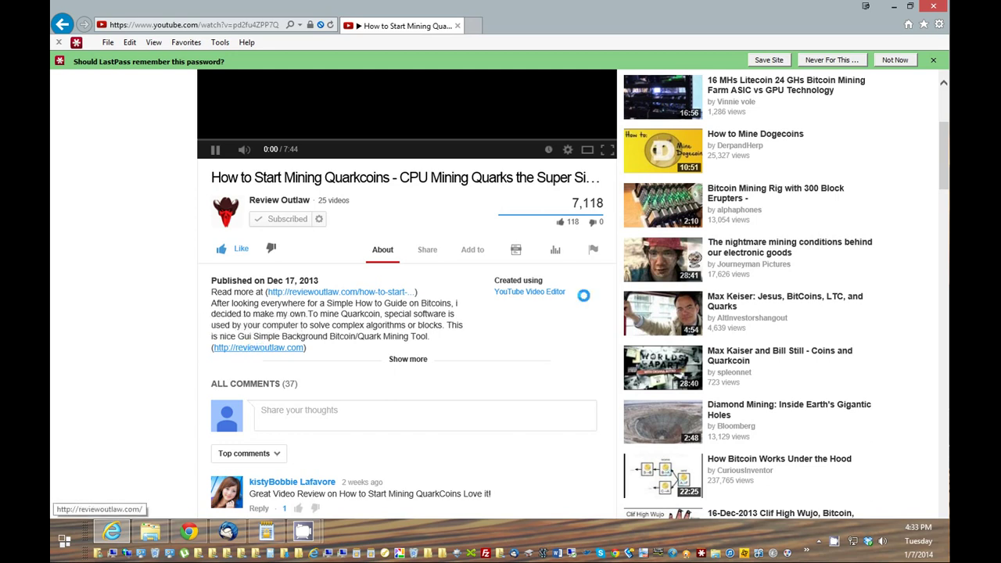